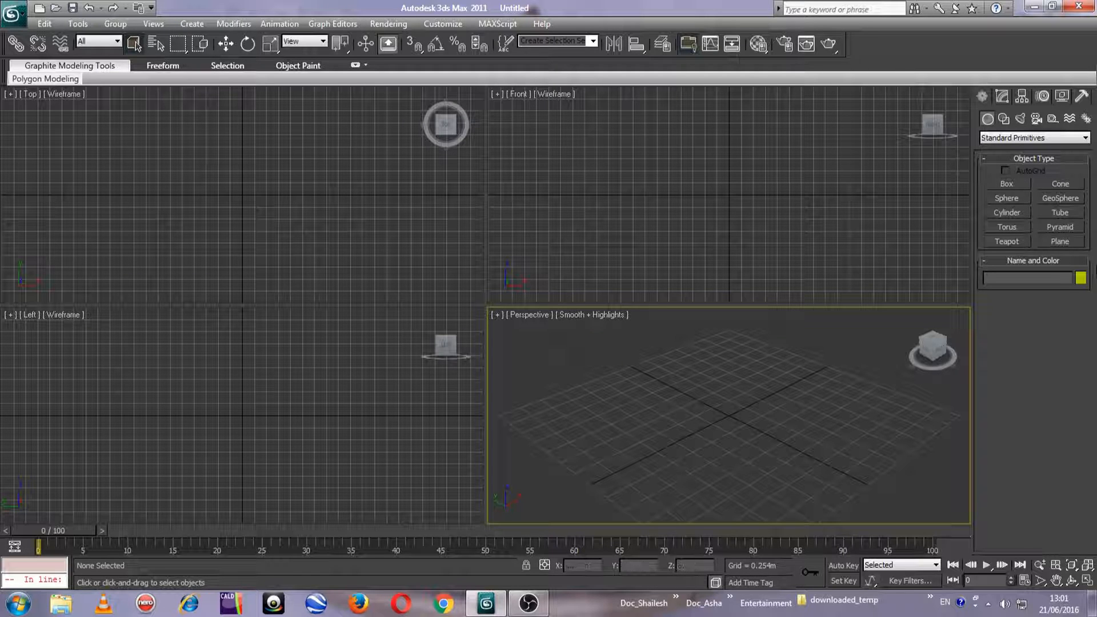
# Create a sphere with a radius of about 0.48 m on the grid in the Perspective view
pyautogui.click(1007, 199)
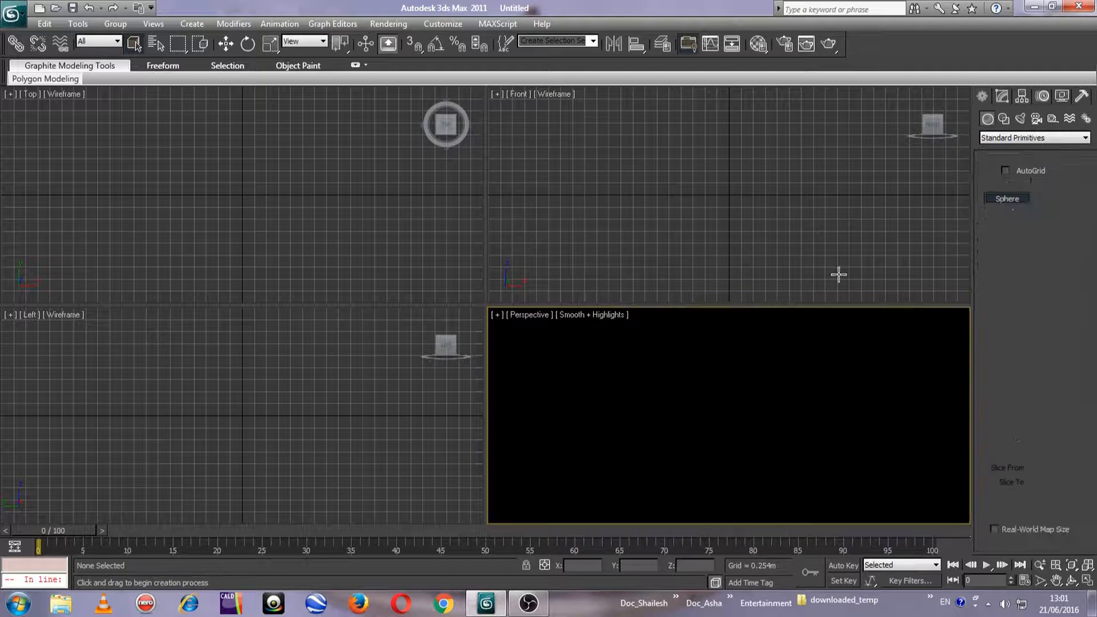
pyautogui.moveTo(602, 388); pyautogui.dragTo(639, 421)
pyautogui.press('w')
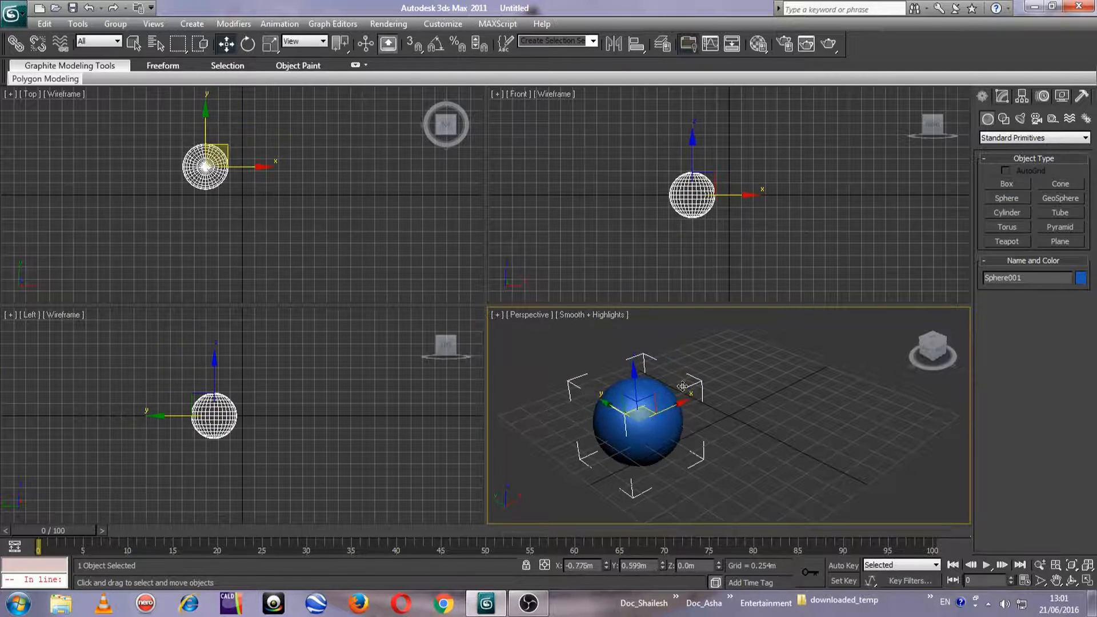
# Create a box beside the sphere, about 0.912 m long, 0.647 m wide and 0.707 m high
pyautogui.click(1006, 184)
pyautogui.moveTo(737, 383); pyautogui.dragTo(757, 431)
pyautogui.click(758, 371)
pyautogui.moveTo(786, 401); pyautogui.dragTo(767, 406, button='middle')
pyautogui.scroll(2, 767, 406)
pyautogui.scroll(2, 657, 404)
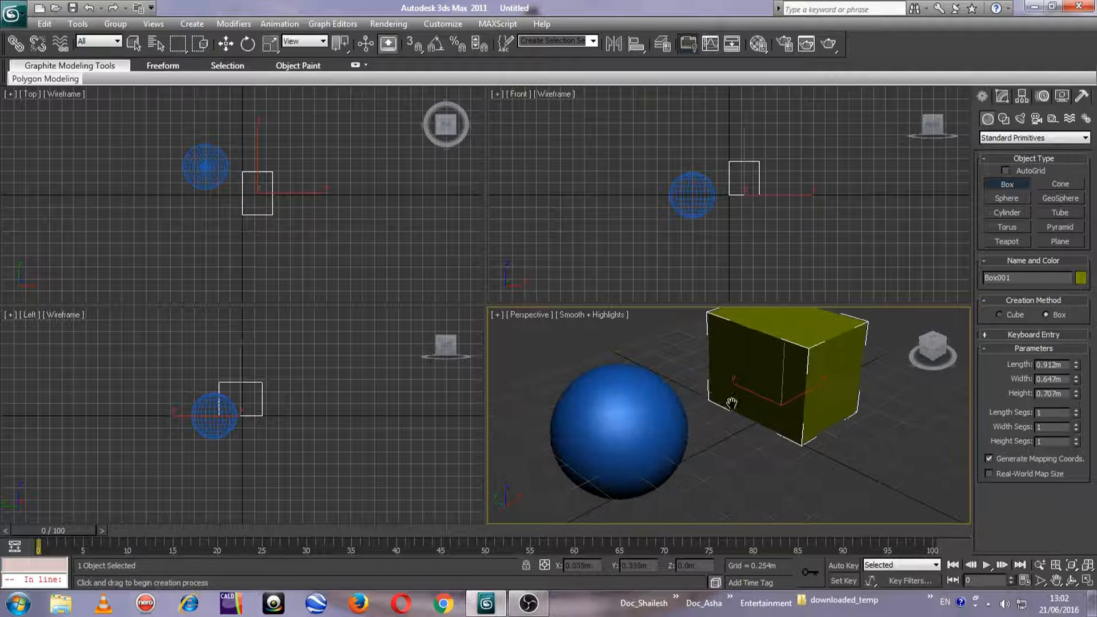
pyautogui.press('w')
# Enable Base To Pivot on the sphere so that it rests on the grid
pyautogui.click(680, 426)
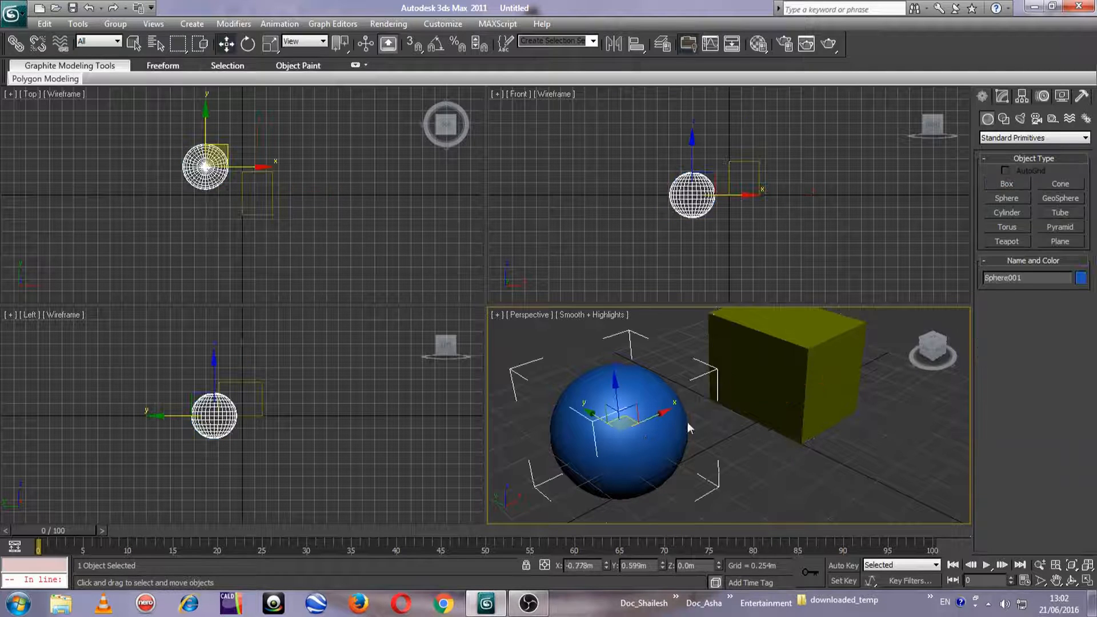
pyautogui.click(1003, 98)
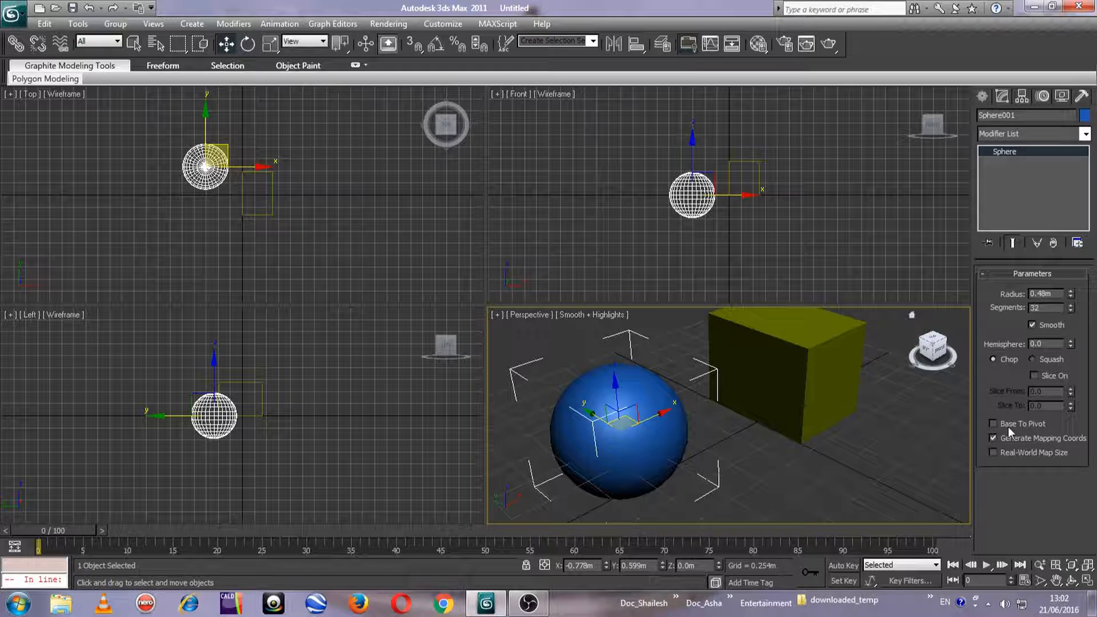
pyautogui.click(994, 423)
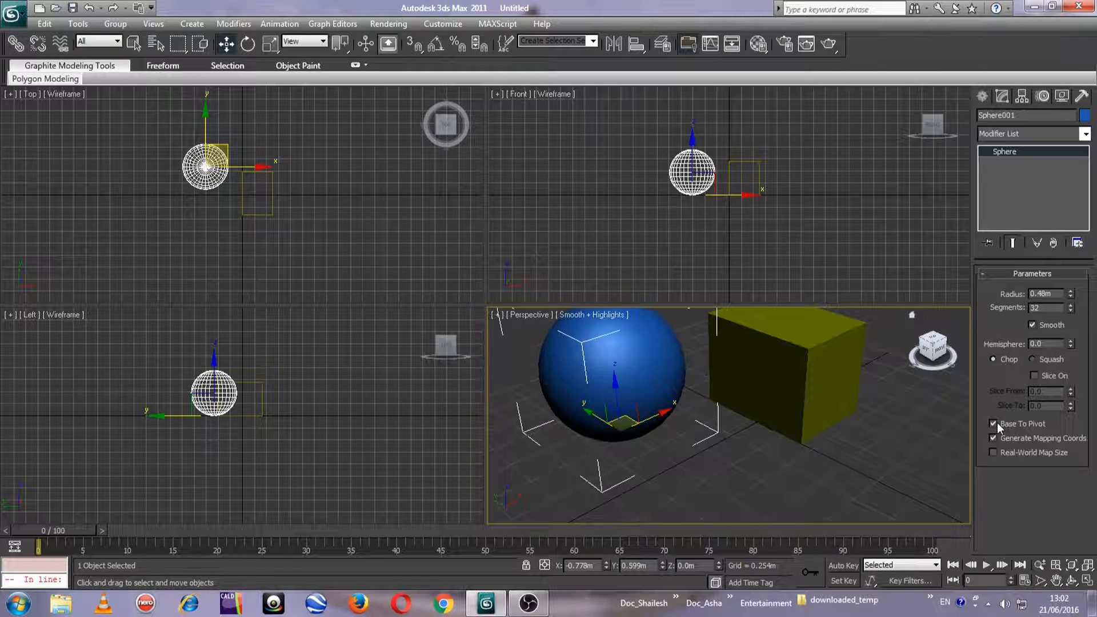
pyautogui.scroll(-3, 757, 457)
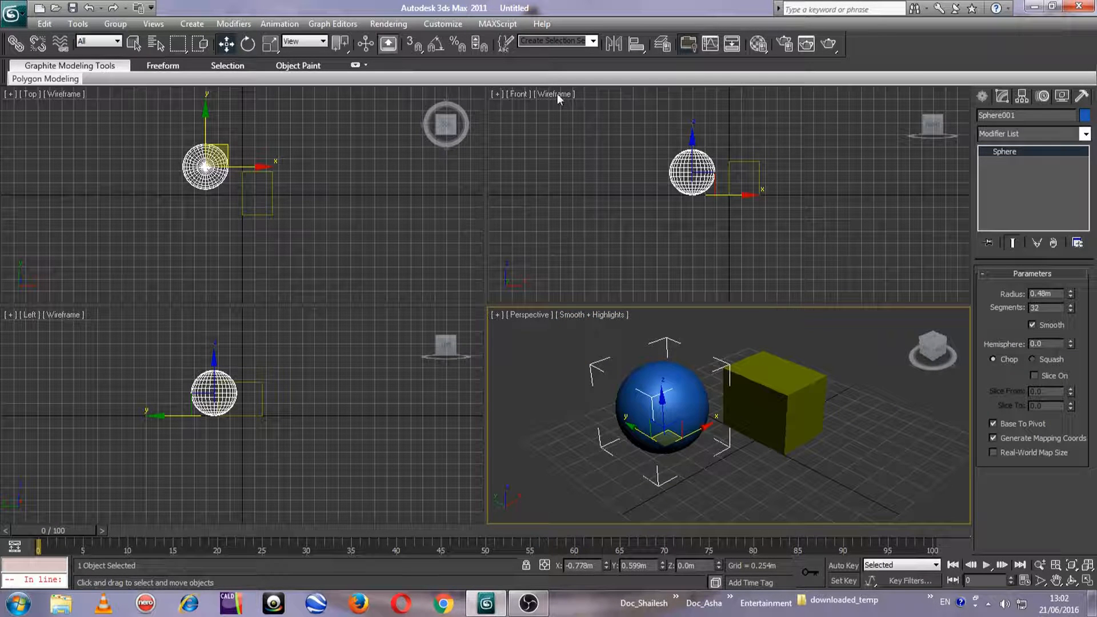
# Show Edged Faces in the Perspective view with nothing selected
pyautogui.click(588, 404)
pyautogui.click(605, 316)
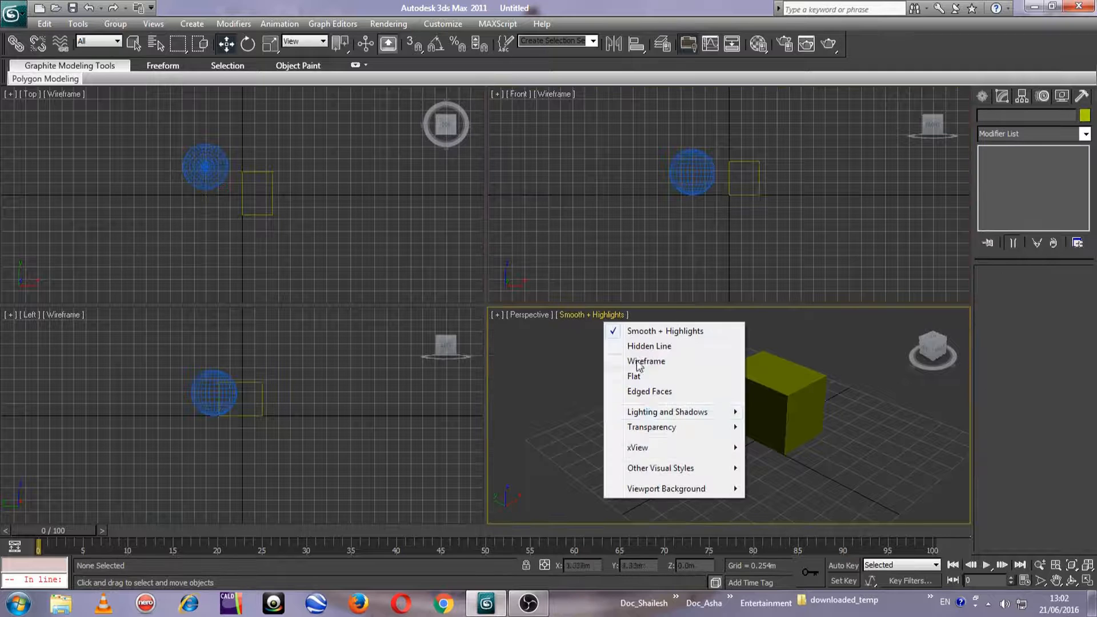
pyautogui.click(648, 392)
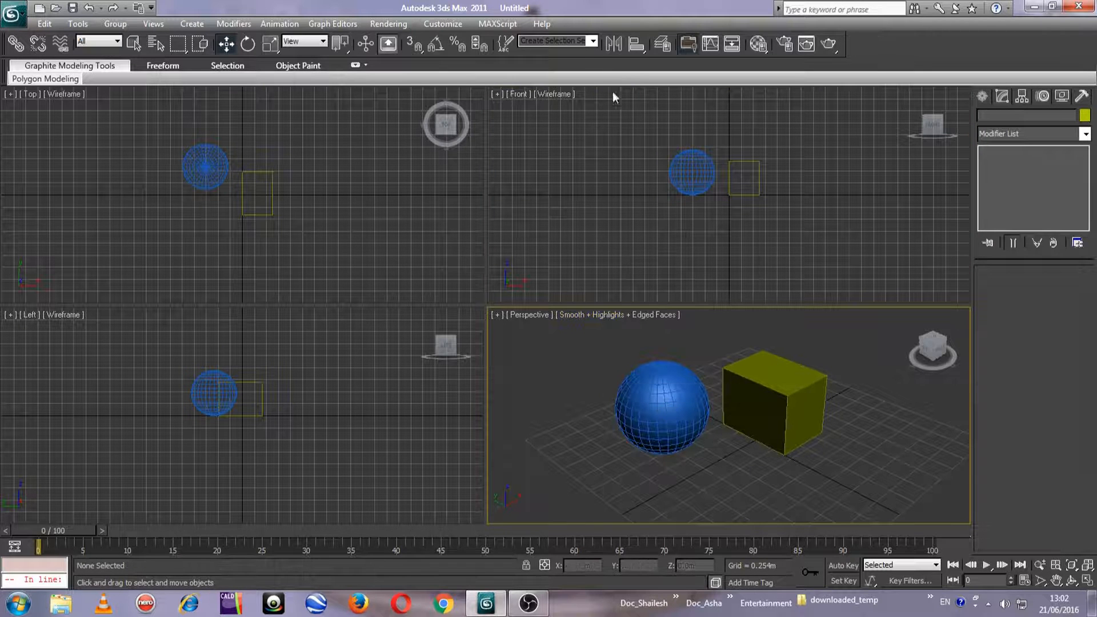
# Switch the Front, Top and Left views to Smooth + Highlights shading
pyautogui.click(548, 93)
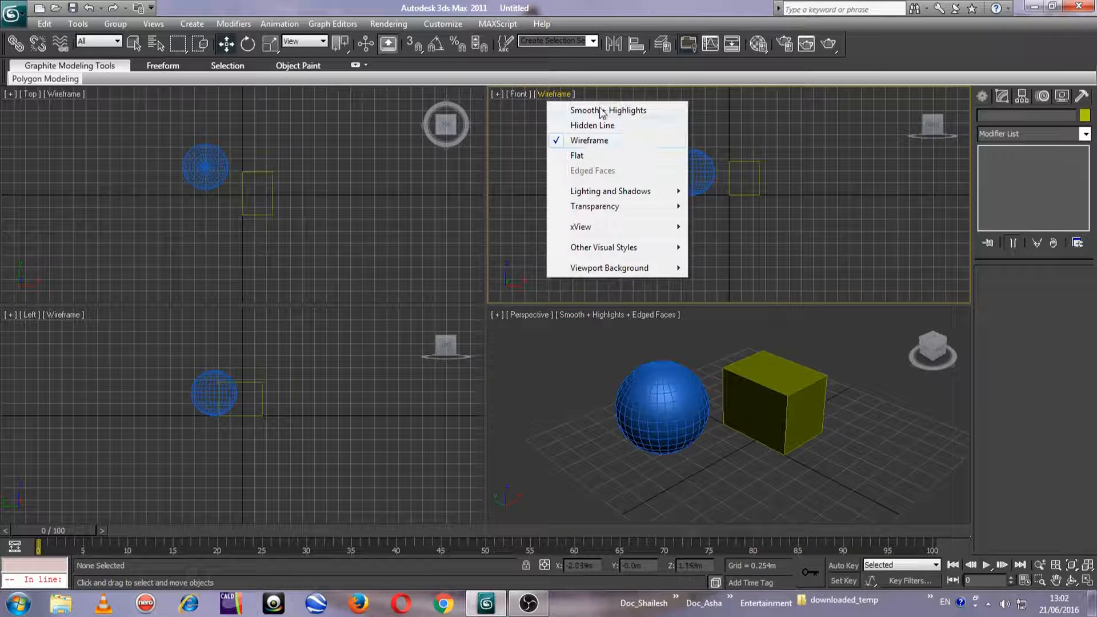
pyautogui.click(601, 112)
pyautogui.click(67, 113)
pyautogui.click(64, 94)
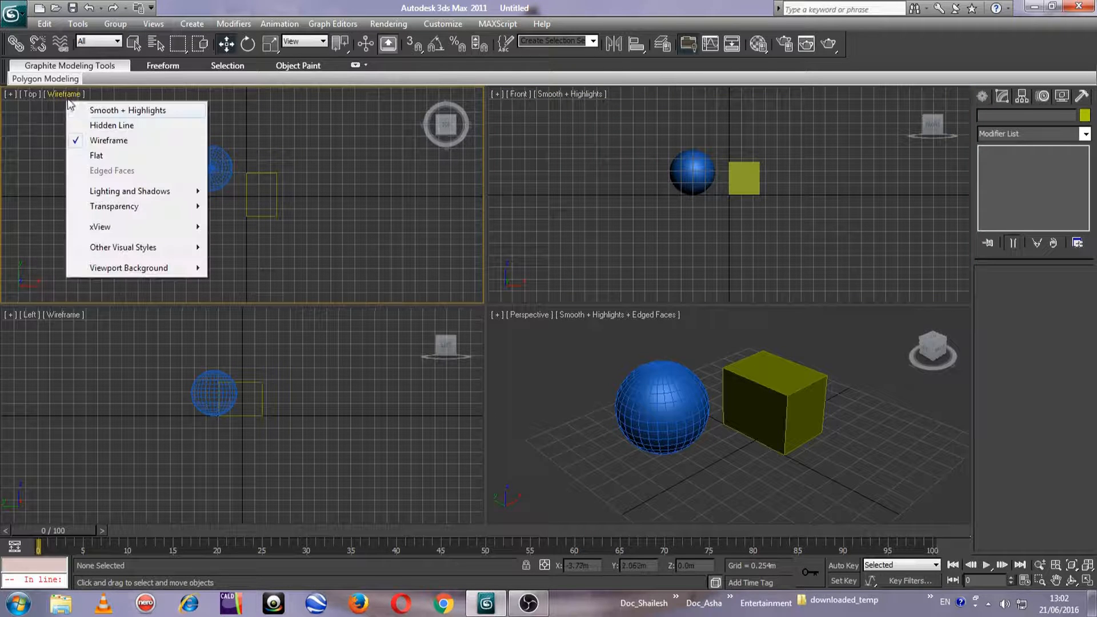
pyautogui.click(74, 109)
pyautogui.click(74, 314)
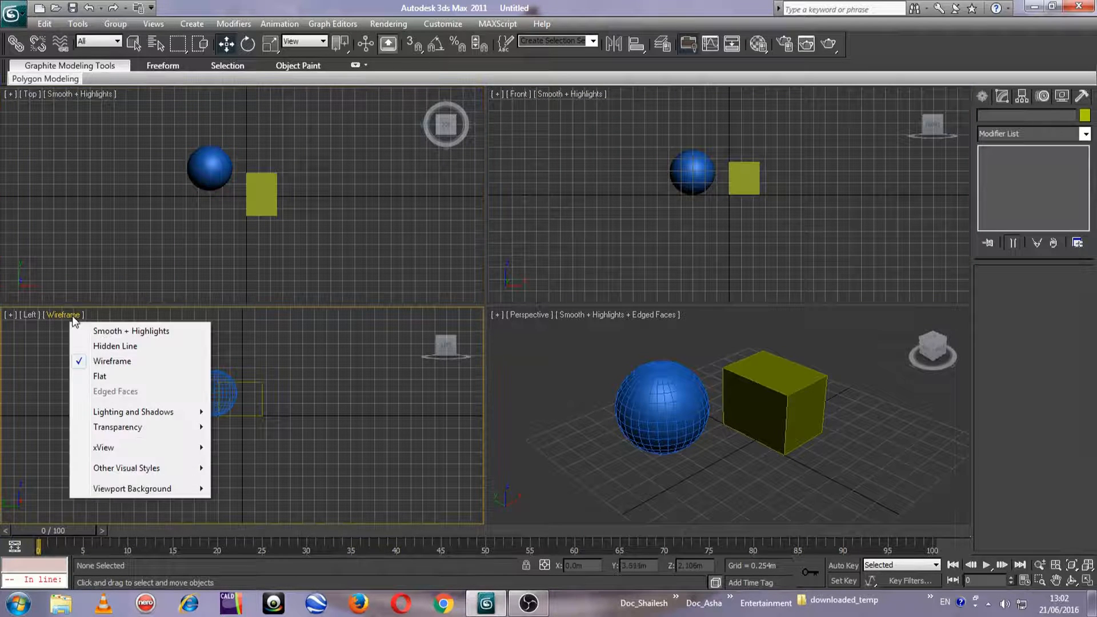
pyautogui.click(90, 330)
# Divide the box into 4 length, 4 width and 4 height segments
pyautogui.scroll(3, 762, 403)
pyautogui.moveTo(760, 418); pyautogui.dragTo(703, 473, button='middle')
pyautogui.click(705, 423)
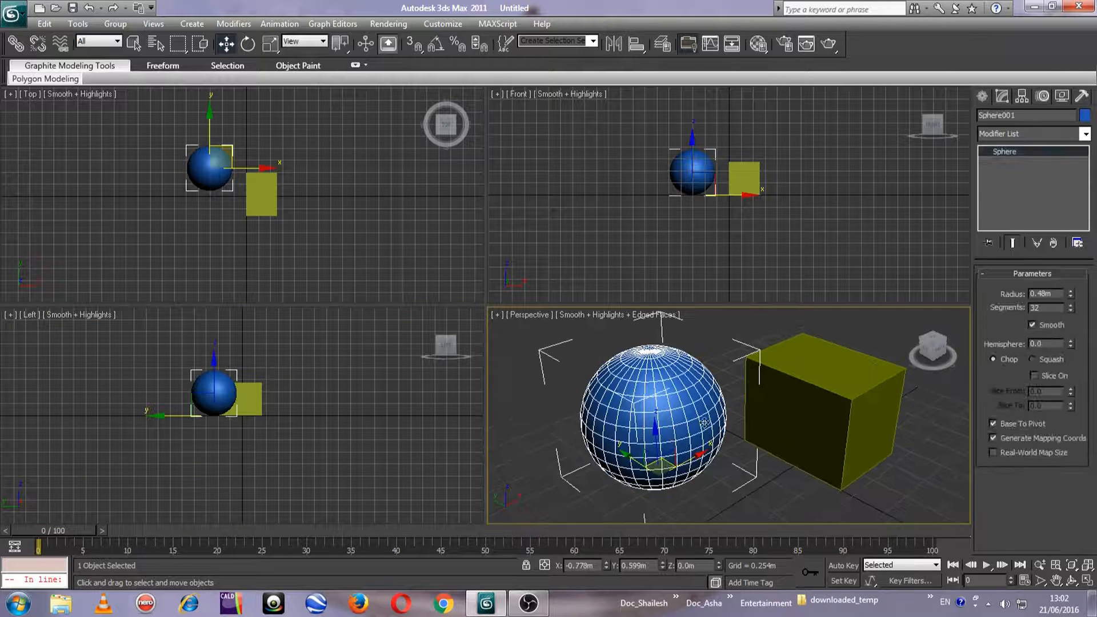
pyautogui.click(837, 410)
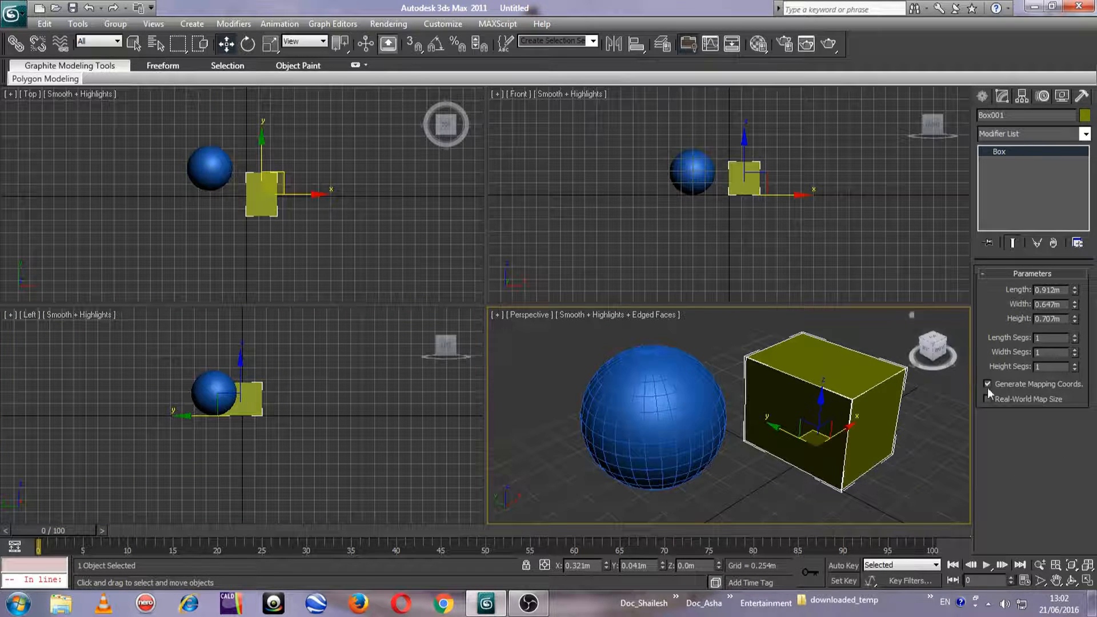
pyautogui.click(1047, 338)
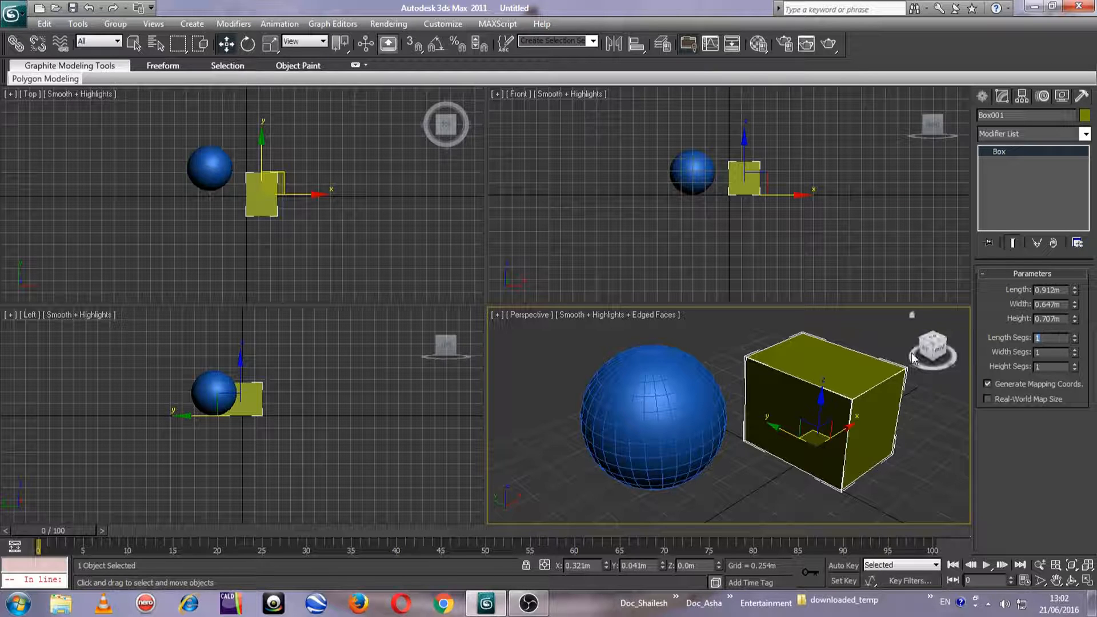
pyautogui.write('4')
pyautogui.press('Tab')
pyautogui.write('4')
pyautogui.press('Tab')
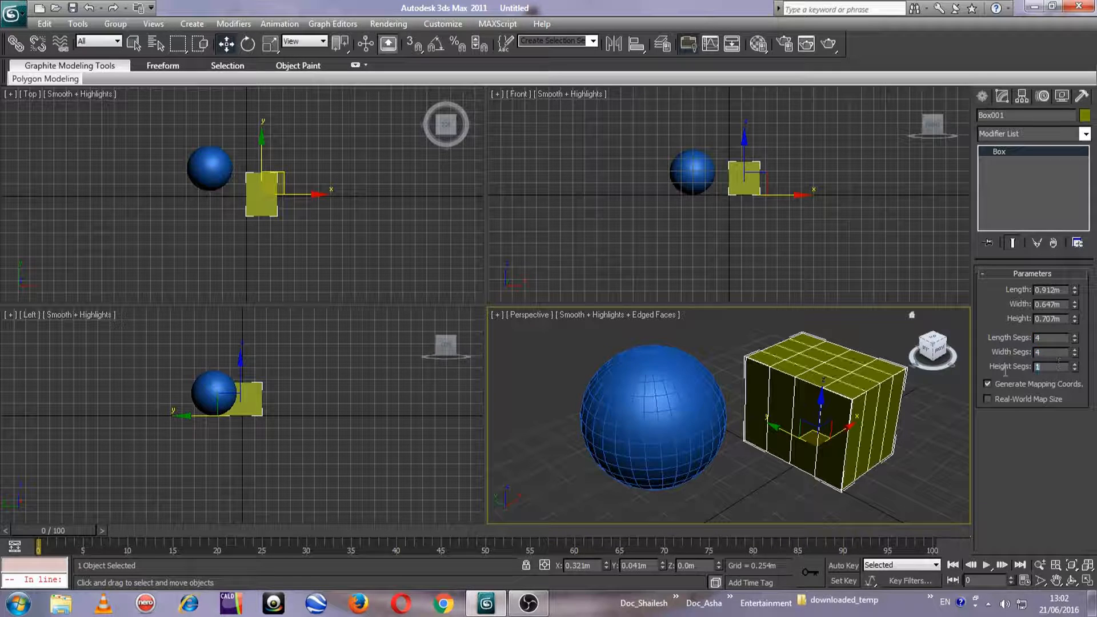
pyautogui.write('4')
# Adjust the sphere's number of segments and check its mesh density
pyautogui.click(673, 407)
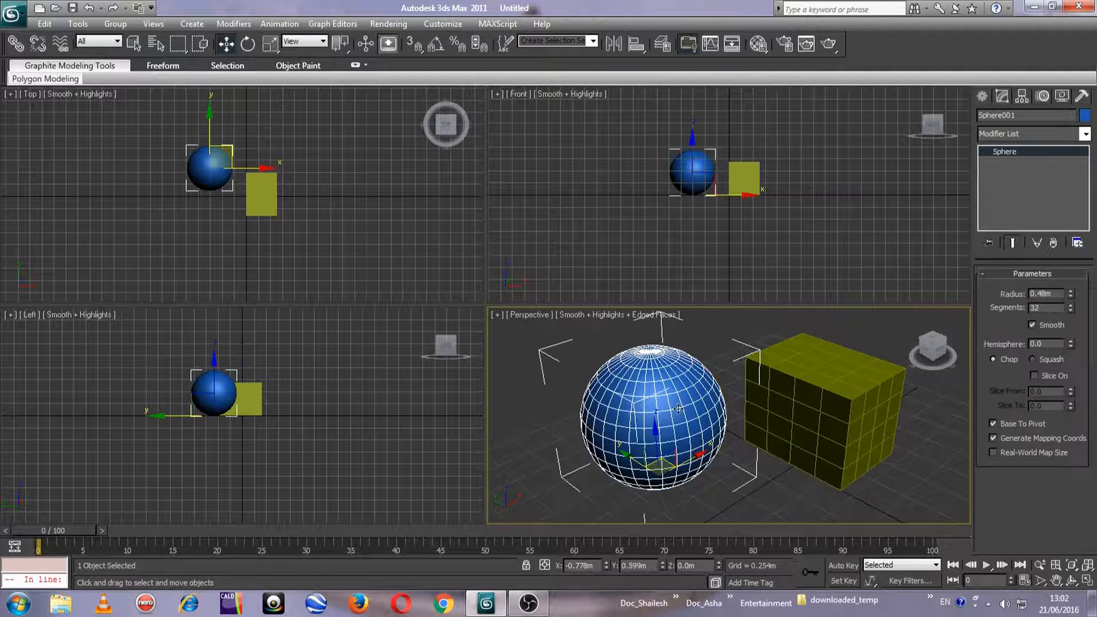
pyautogui.moveTo(1070, 311); pyautogui.dragTo(1073, 340)
pyautogui.moveTo(851, 506); pyautogui.dragTo(795, 480, button='middle')
pyautogui.scroll(3, 779, 468)
pyautogui.scroll(-3, 782, 465)
# Add an Edit Poly modifier to the box
pyautogui.click(794, 430)
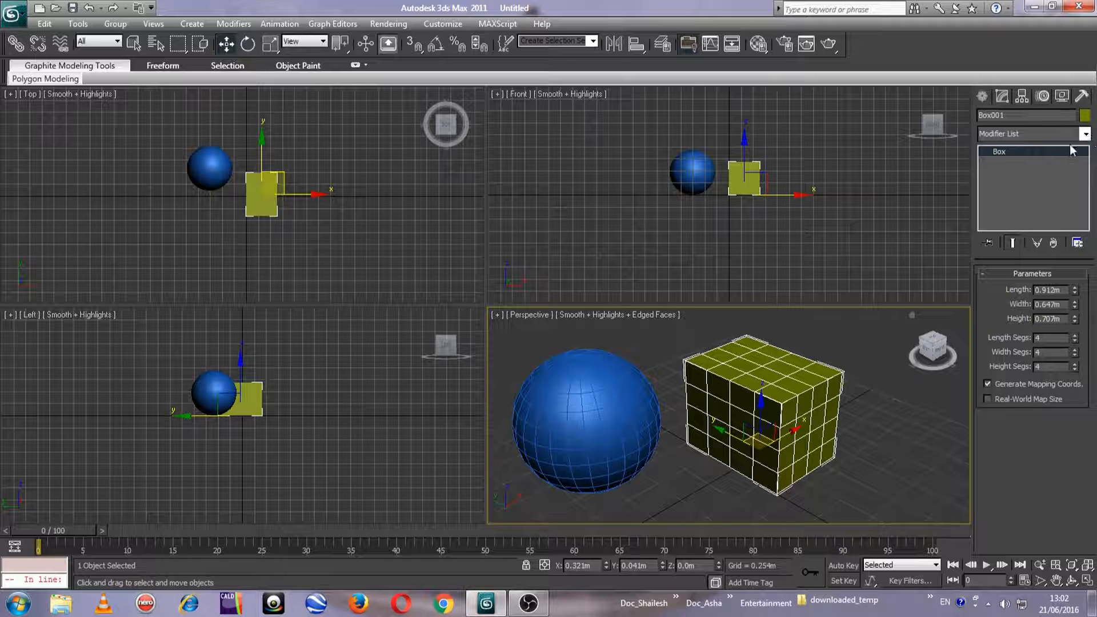
pyautogui.click(1085, 135)
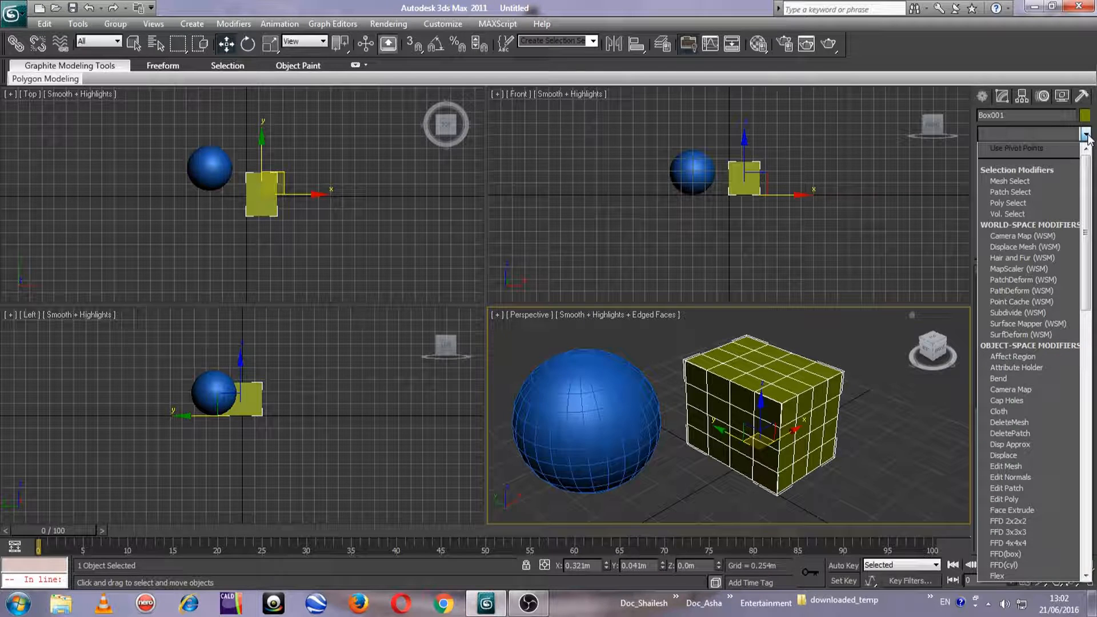
pyautogui.moveTo(1084, 180)
pyautogui.mouseDown()
pyautogui.moveTo(1086, 360)
pyautogui.moveTo(1086, 189)
pyautogui.mouseUp()
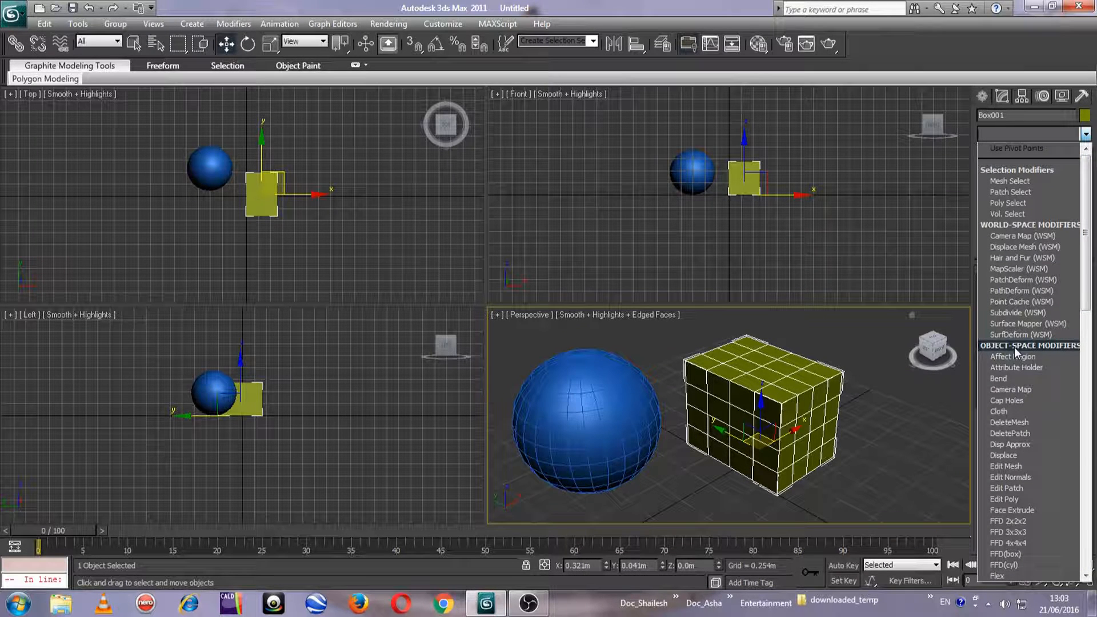
pyautogui.press('e')
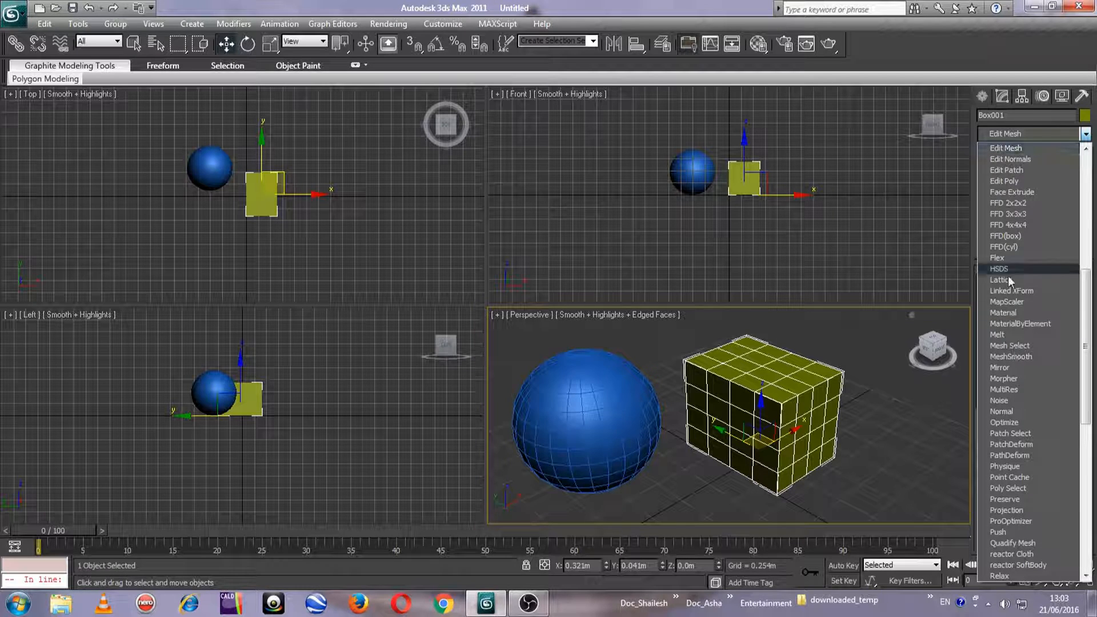
pyautogui.click(1008, 180)
# Enter Vertex editing on the box and move one vertex of the near top edge inward along Y to about -0.353 m
pyautogui.moveTo(846, 426); pyautogui.dragTo(748, 434, button='middle')
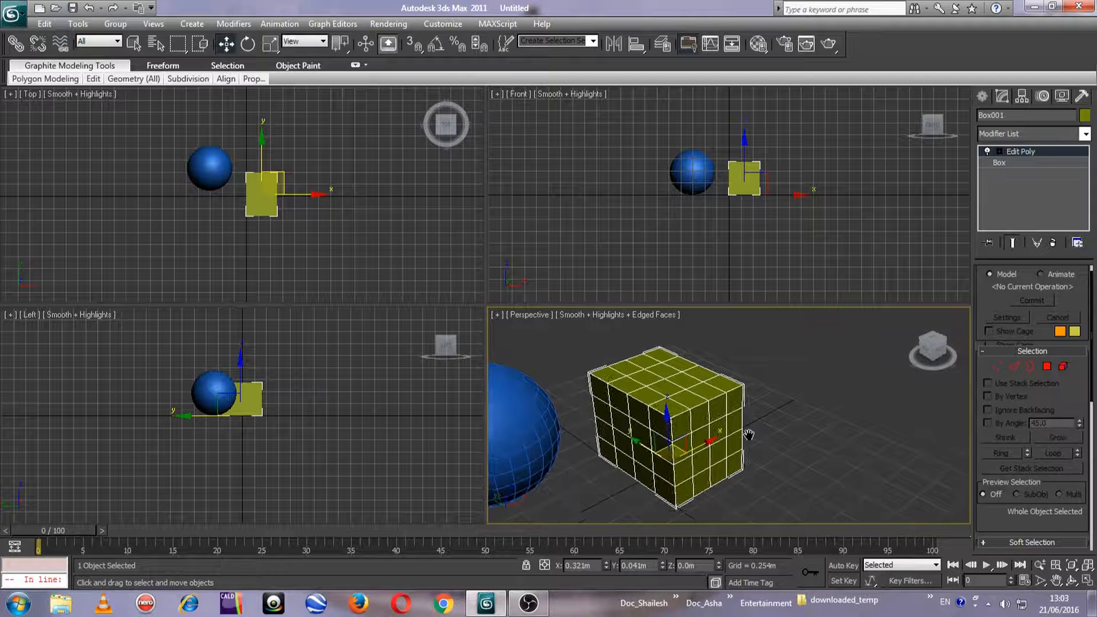
pyautogui.scroll(2, 747, 434)
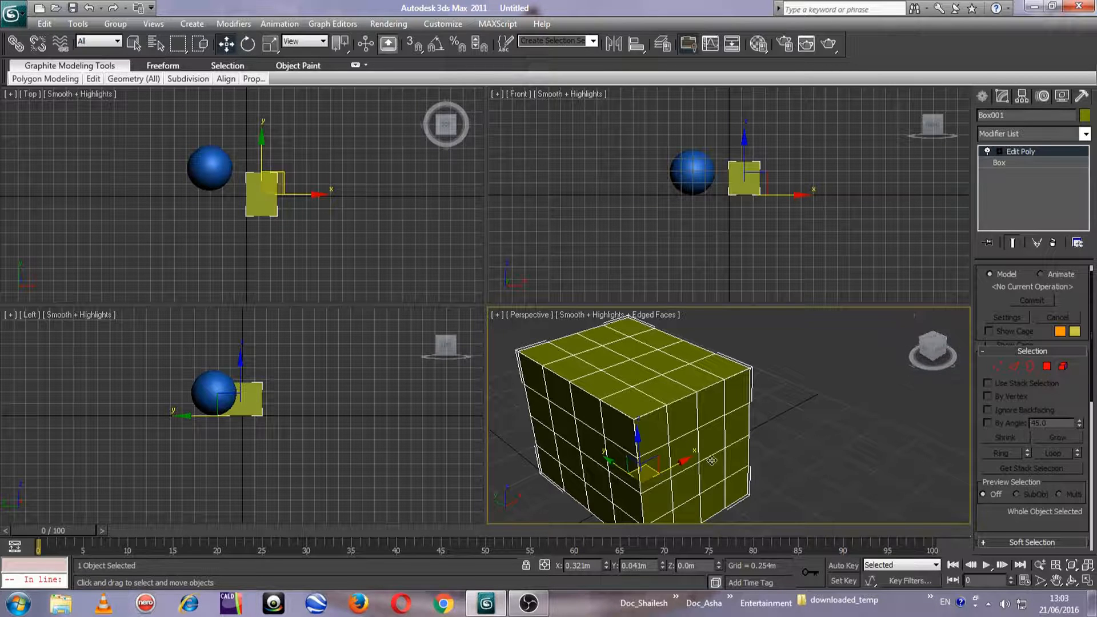
pyautogui.moveTo(710, 461); pyautogui.dragTo(739, 440, button='middle')
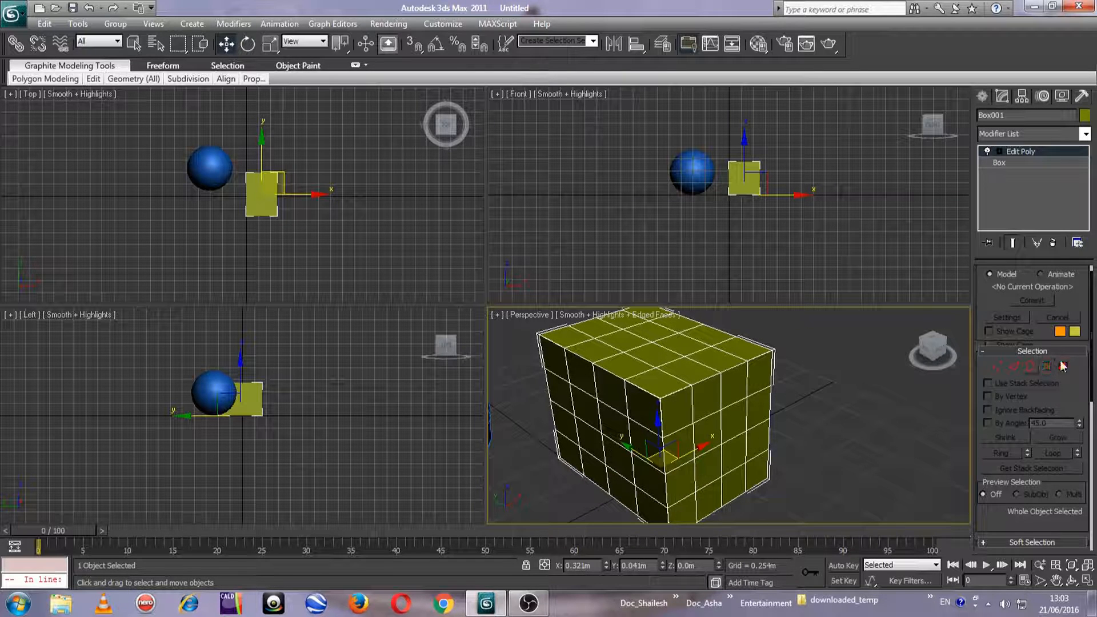
pyautogui.scroll(4, 718, 406)
pyautogui.moveTo(718, 406); pyautogui.dragTo(636, 403, button='middle')
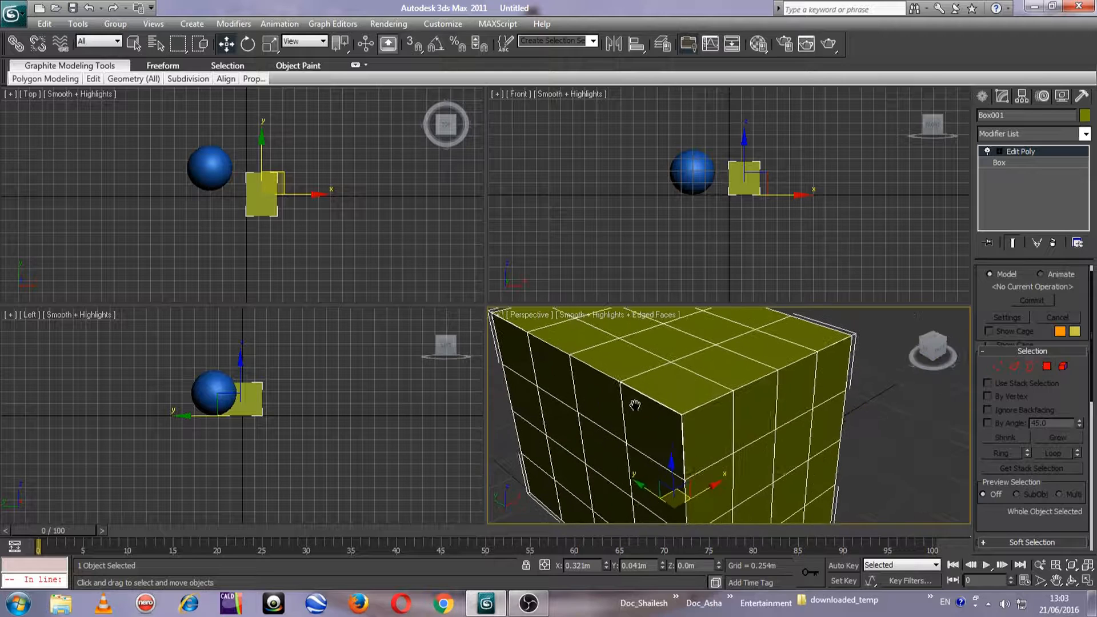
pyautogui.click(994, 365)
pyautogui.moveTo(691, 382); pyautogui.dragTo(695, 396, button='middle')
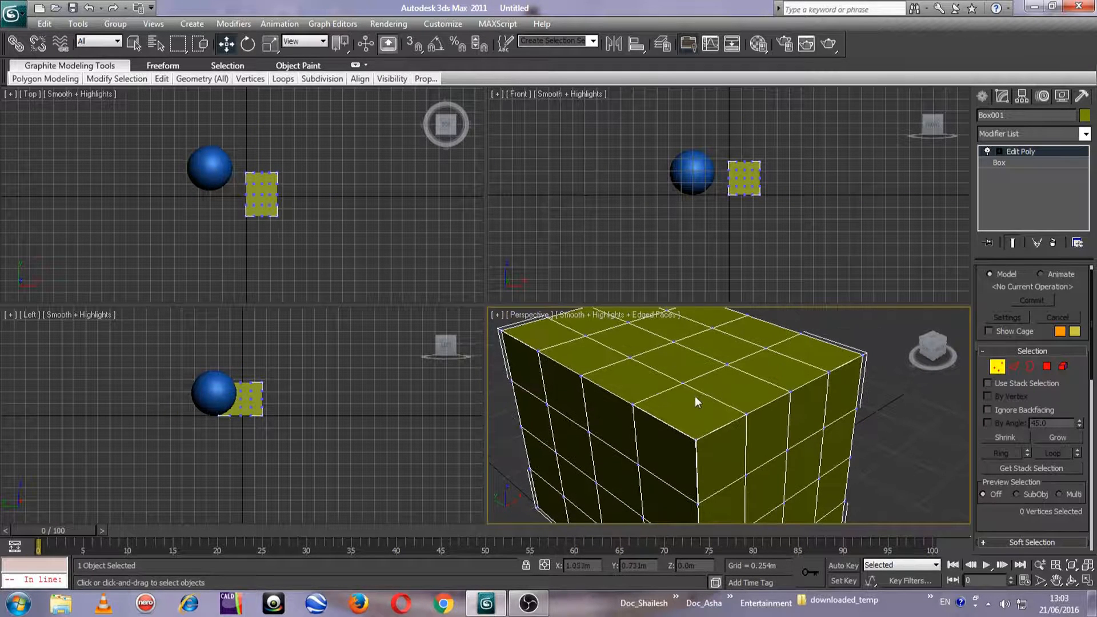
pyautogui.click(681, 382)
pyautogui.click(746, 413)
pyautogui.moveTo(715, 401); pyautogui.dragTo(697, 395)
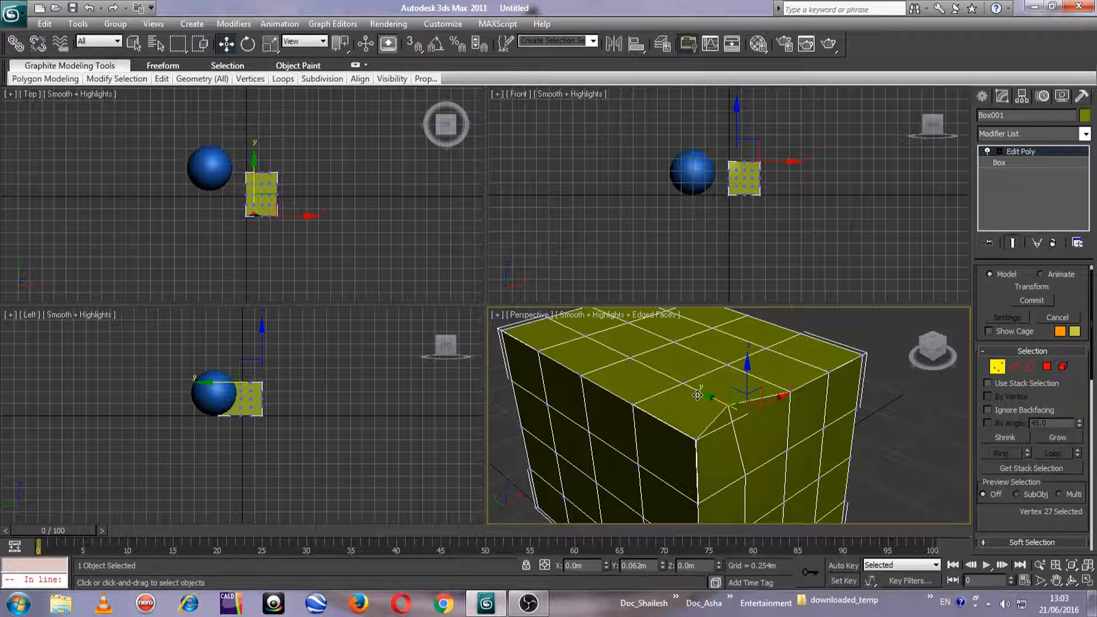
# Raise the neighbouring vertices along the near top edge of the box
pyautogui.moveTo(766, 386); pyautogui.dragTo(835, 324)
pyautogui.click(787, 395)
pyautogui.click(829, 371)
pyautogui.moveTo(657, 388); pyautogui.dragTo(734, 391, button='middle')
# Move one inner vertex of the box's top face along X to about 0.201 m
pyautogui.moveTo(955, 353); pyautogui.dragTo(848, 396)
pyautogui.click(832, 419)
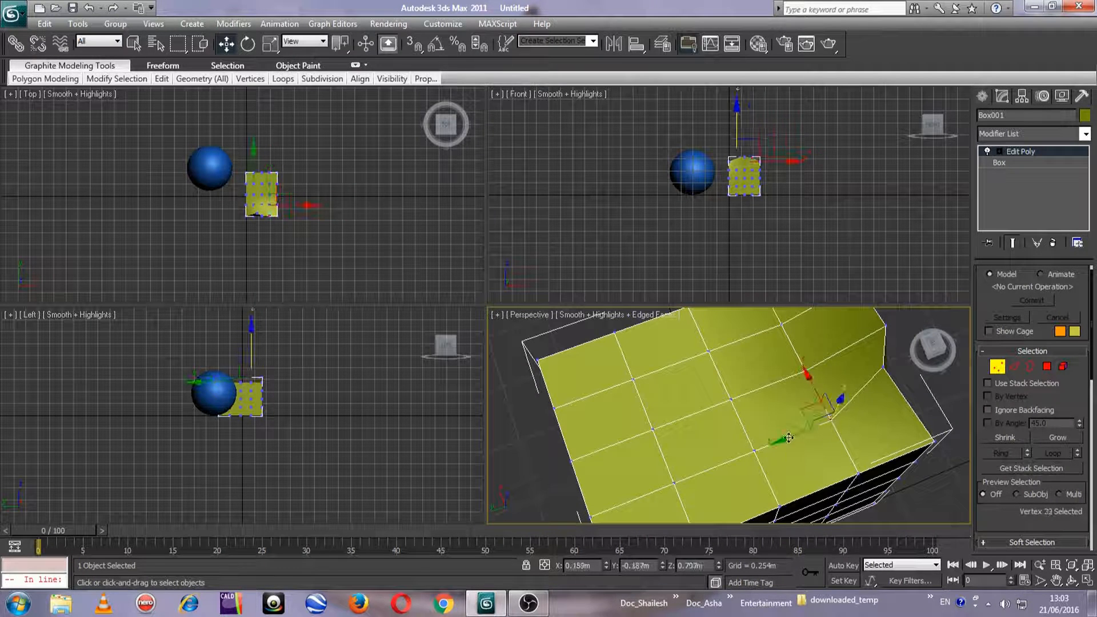
pyautogui.moveTo(814, 382); pyautogui.dragTo(808, 371)
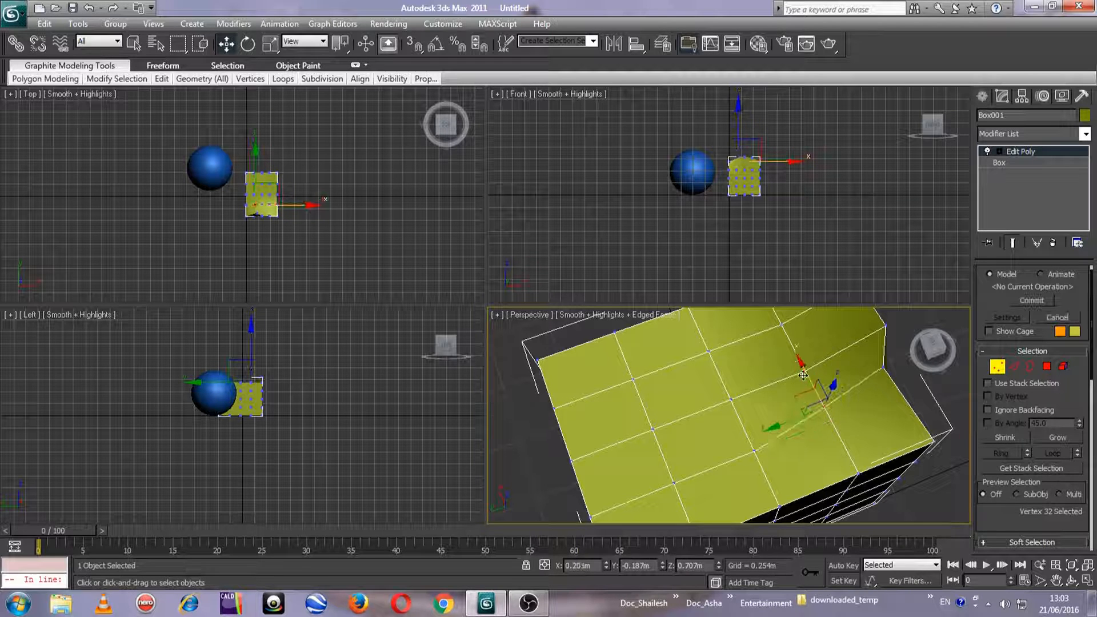
# Select two neighbouring vertices on the box's top face and move them to about Y 0.14 m and Z 0.778 m
pyautogui.click(672, 481)
pyautogui.keyDown('ctrl'); pyautogui.click(754, 449); pyautogui.keyUp('ctrl')
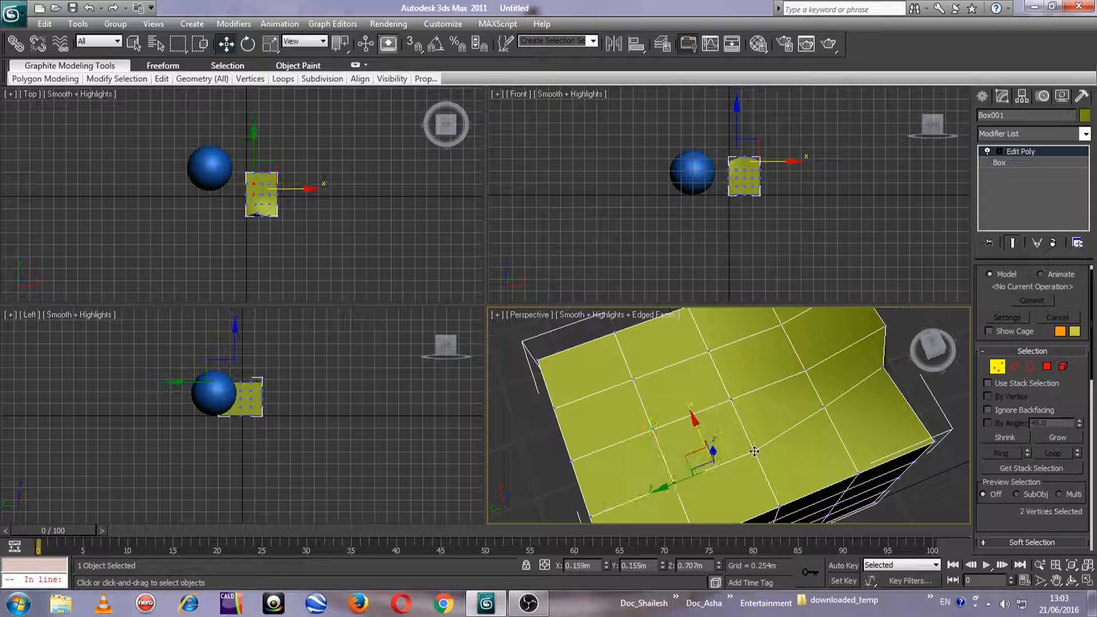
pyautogui.moveTo(734, 481); pyautogui.dragTo(761, 460, button='middle')
pyautogui.moveTo(681, 450); pyautogui.dragTo(687, 446)
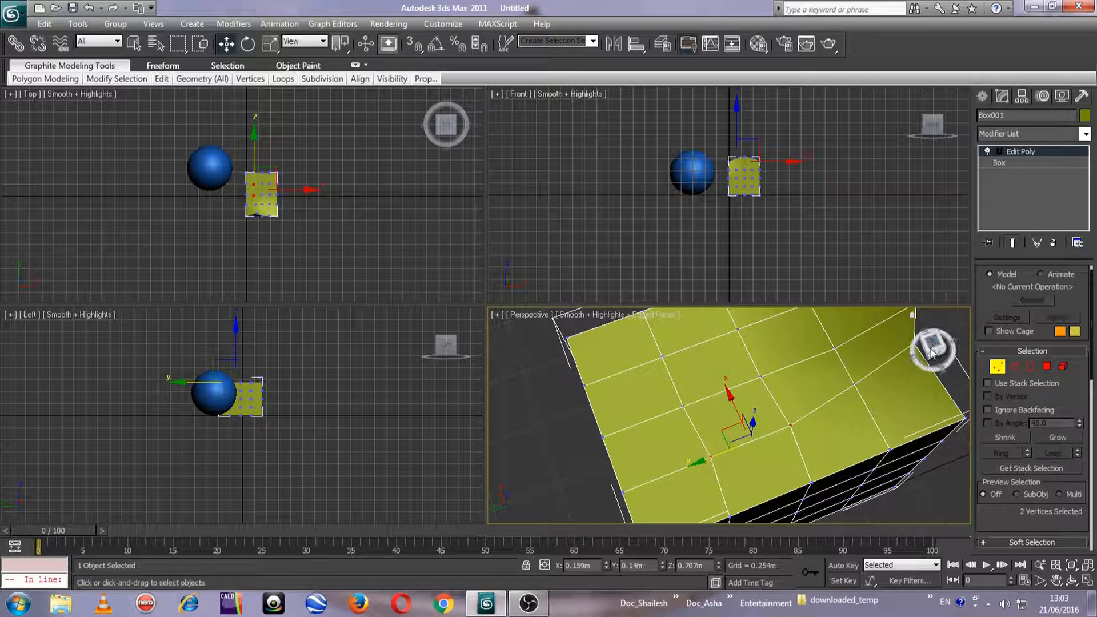
pyautogui.moveTo(933, 349); pyautogui.dragTo(937, 342)
pyautogui.moveTo(761, 372); pyautogui.dragTo(746, 419, button='middle')
pyautogui.moveTo(732, 341); pyautogui.dragTo(735, 316)
# Raise only one of the two lifted top-face vertices further, to a height of about 0.809 m
pyautogui.moveTo(934, 350); pyautogui.dragTo(951, 351)
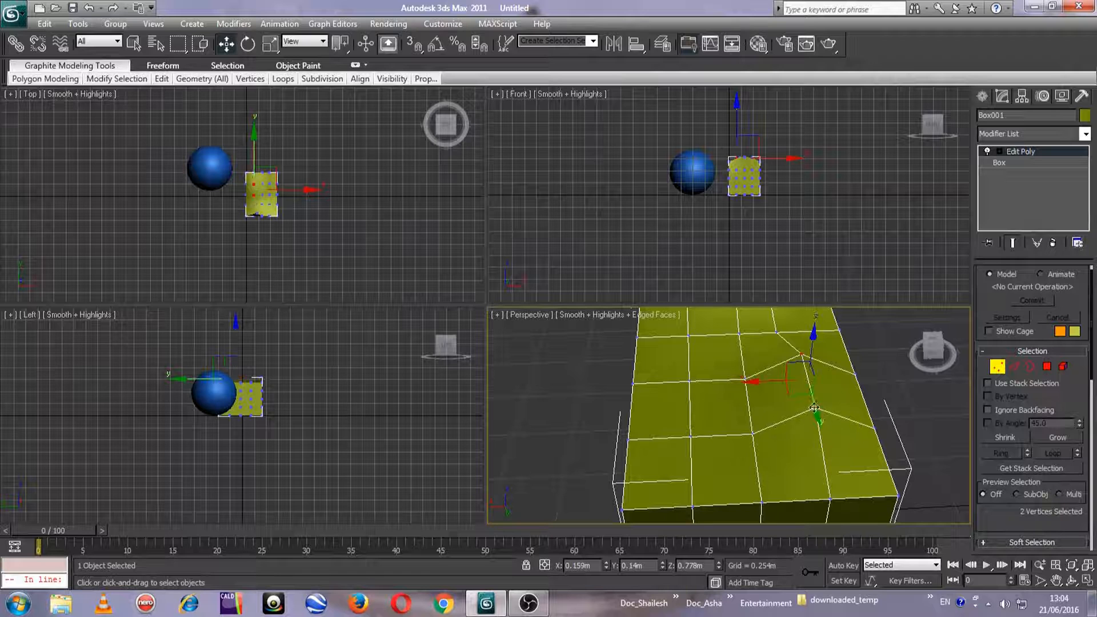
pyautogui.click(801, 354)
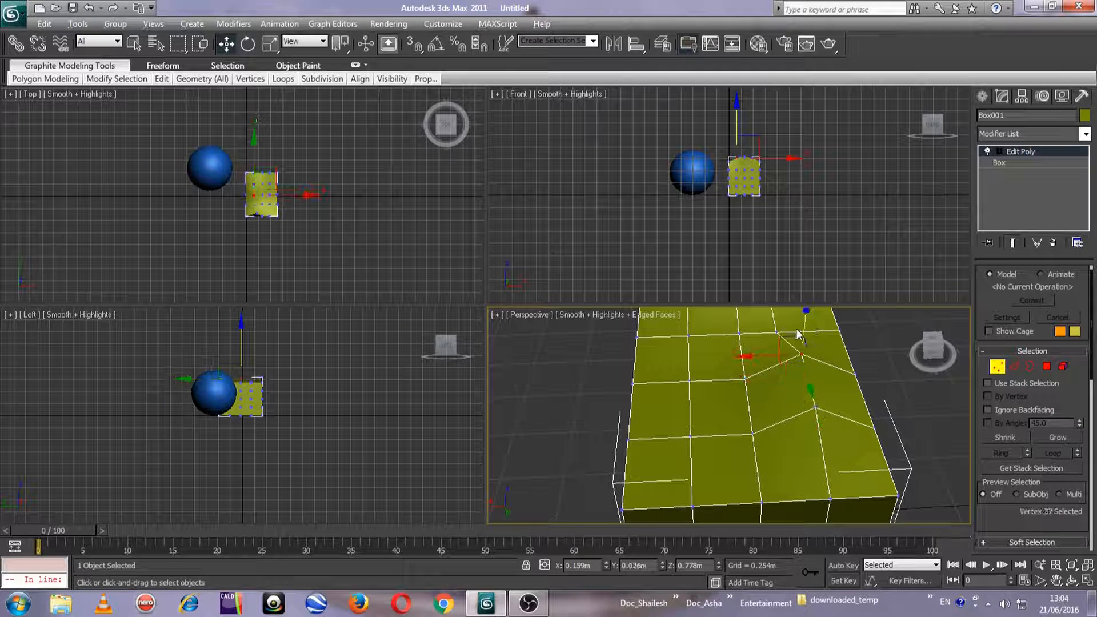
pyautogui.moveTo(782, 334); pyautogui.dragTo(784, 325)
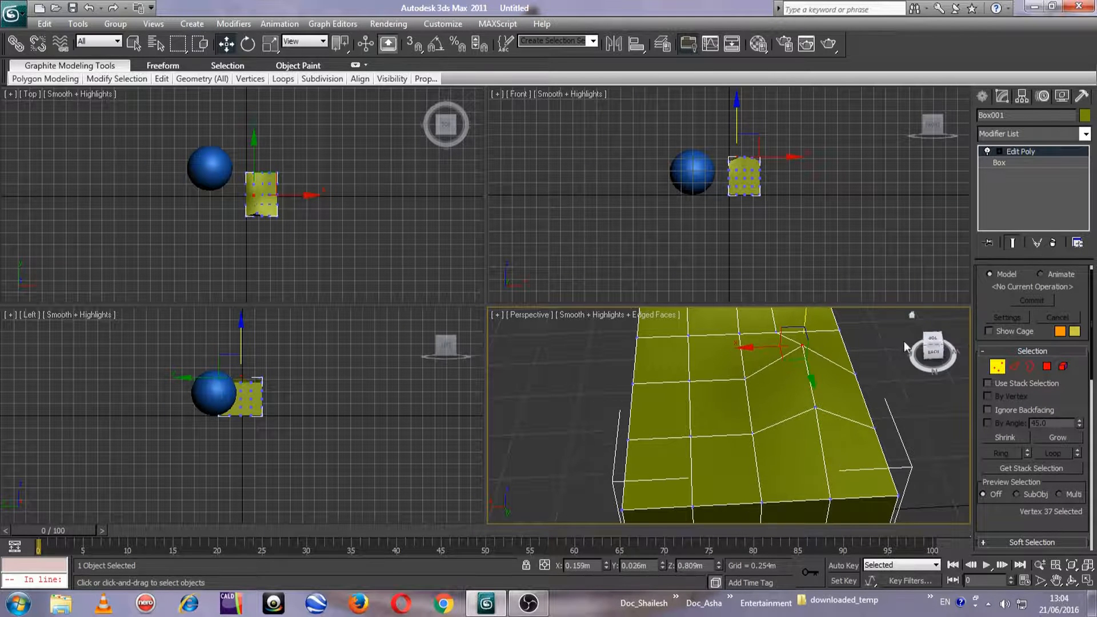
pyautogui.moveTo(934, 353); pyautogui.dragTo(978, 350)
pyautogui.moveTo(739, 441); pyautogui.dragTo(737, 415, button='middle')
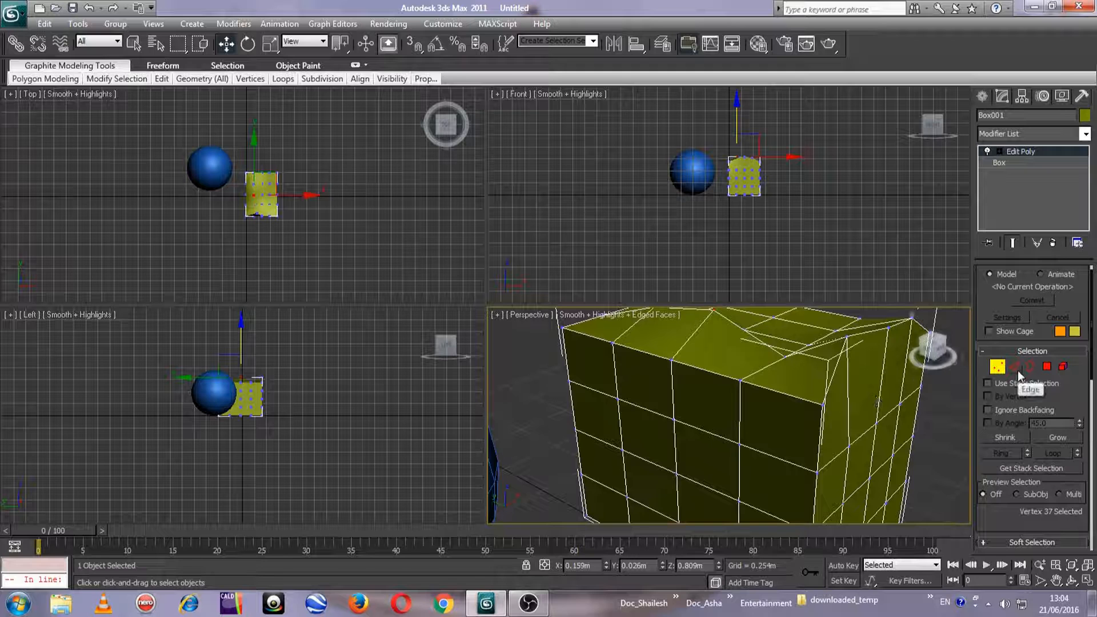
# Switch to edge level and raise individual edges of the box's top face
pyautogui.click(1016, 371)
pyautogui.moveTo(755, 420); pyautogui.dragTo(694, 416, button='middle')
pyautogui.click(691, 397)
pyautogui.moveTo(691, 397); pyautogui.dragTo(691, 337)
pyautogui.click(759, 409)
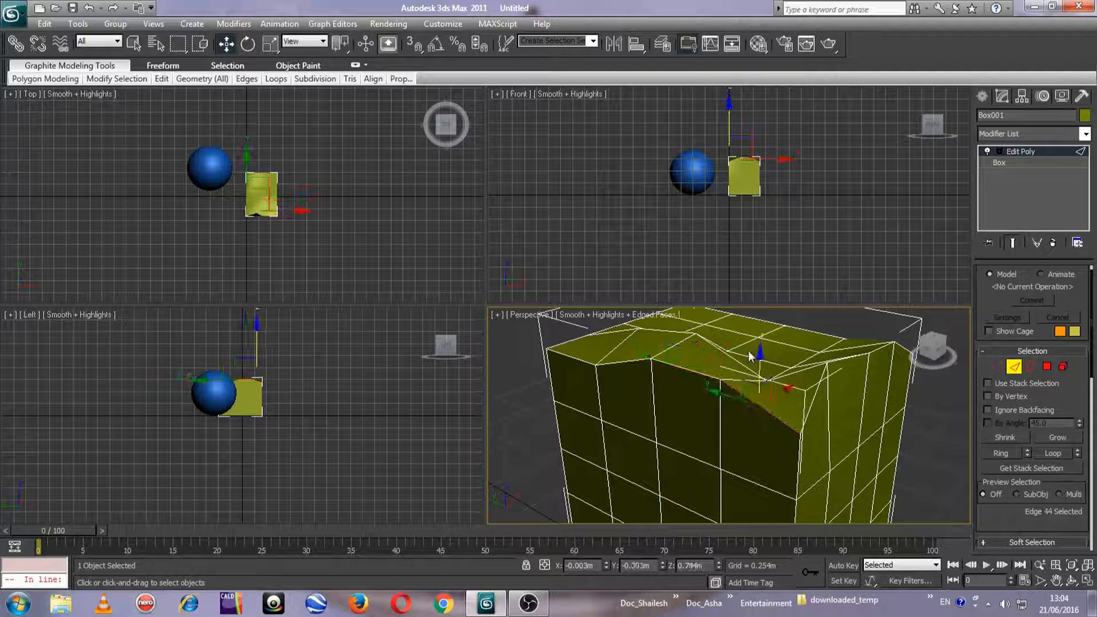
pyautogui.moveTo(760, 357); pyautogui.dragTo(760, 322)
# Select the next edges along the box's top rim and raise the corner one to a height of about 0.752 m
pyautogui.click(613, 363)
pyautogui.keyDown('alt'); pyautogui.moveTo(613, 363); pyautogui.dragTo(662, 440, button='middle'); pyautogui.keyUp('alt')
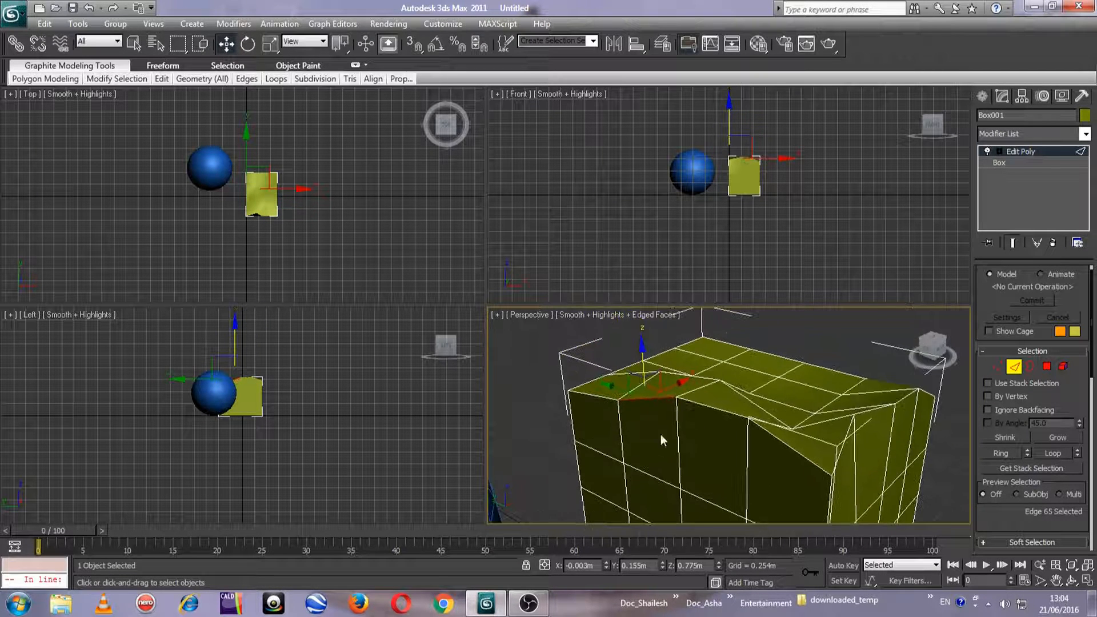
pyautogui.click(592, 394)
pyautogui.moveTo(585, 347); pyautogui.dragTo(587, 337)
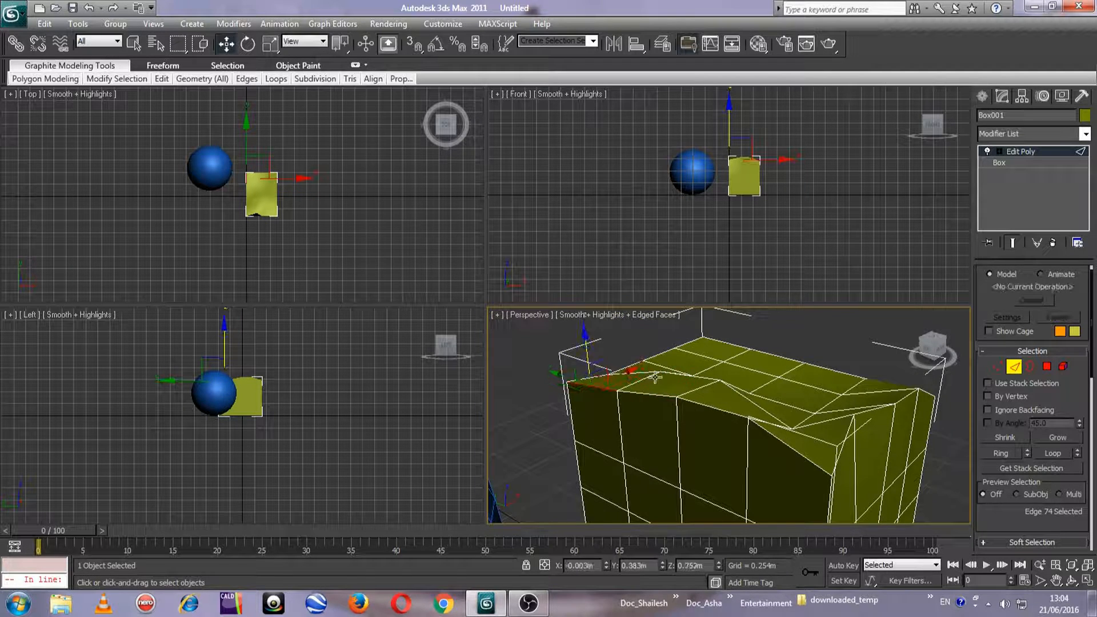
pyautogui.keyDown('alt'); pyautogui.moveTo(656, 378); pyautogui.dragTo(597, 426, button='middle'); pyautogui.keyUp('alt')
pyautogui.moveTo(935, 354); pyautogui.dragTo(852, 368)
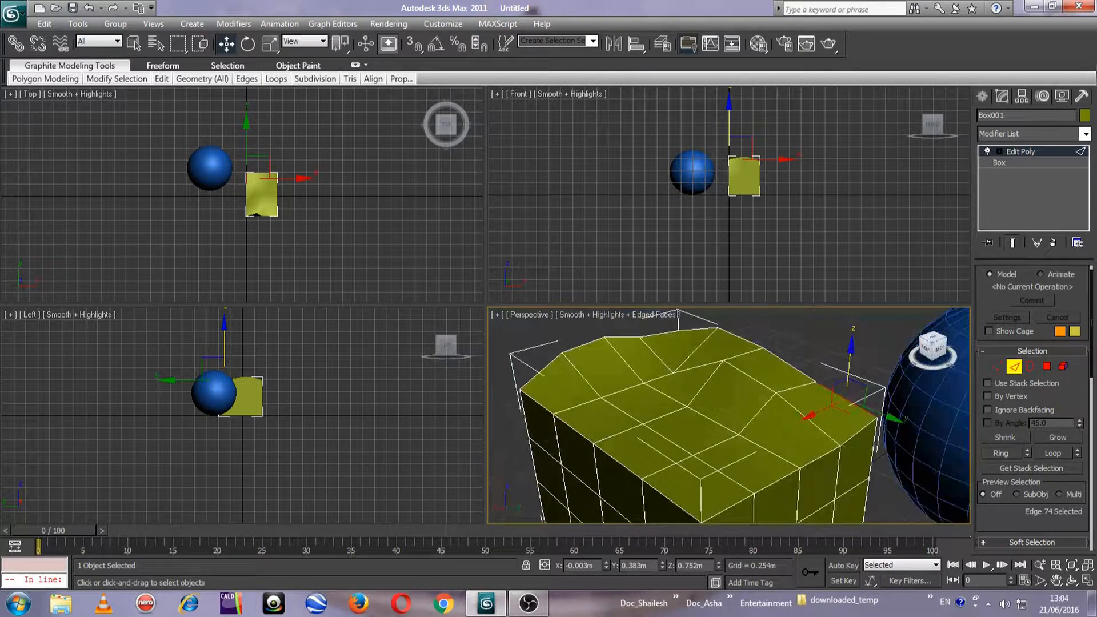
# Switch the Edit Poly modifier off and back on to compare the box's shape, and inspect the modifier's options
pyautogui.click(988, 149)
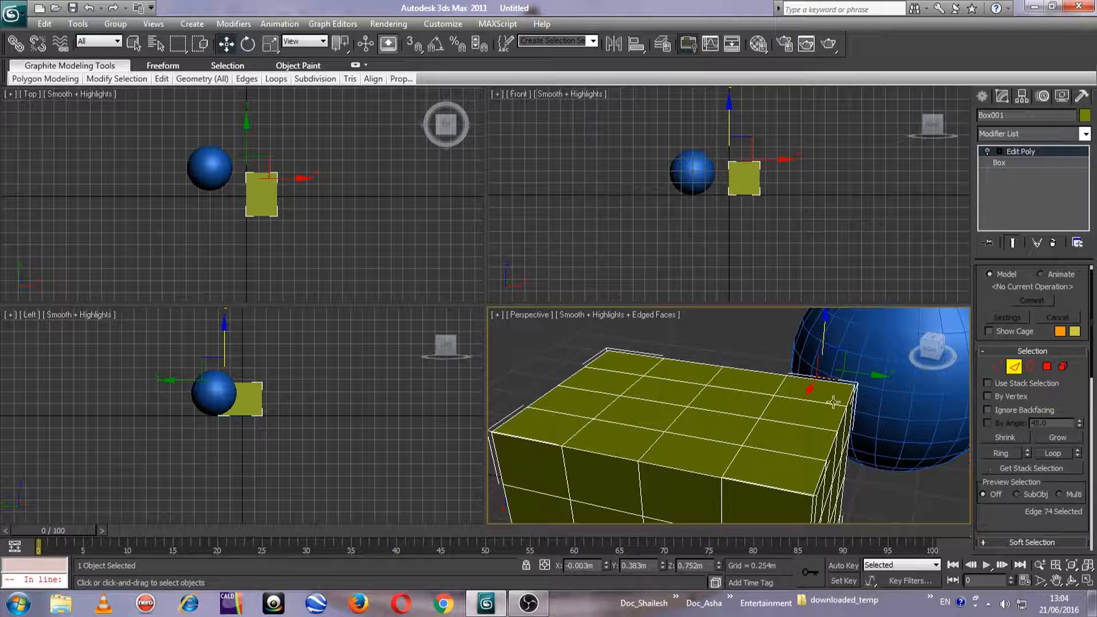
pyautogui.click(987, 150)
pyautogui.rightClick(1009, 151)
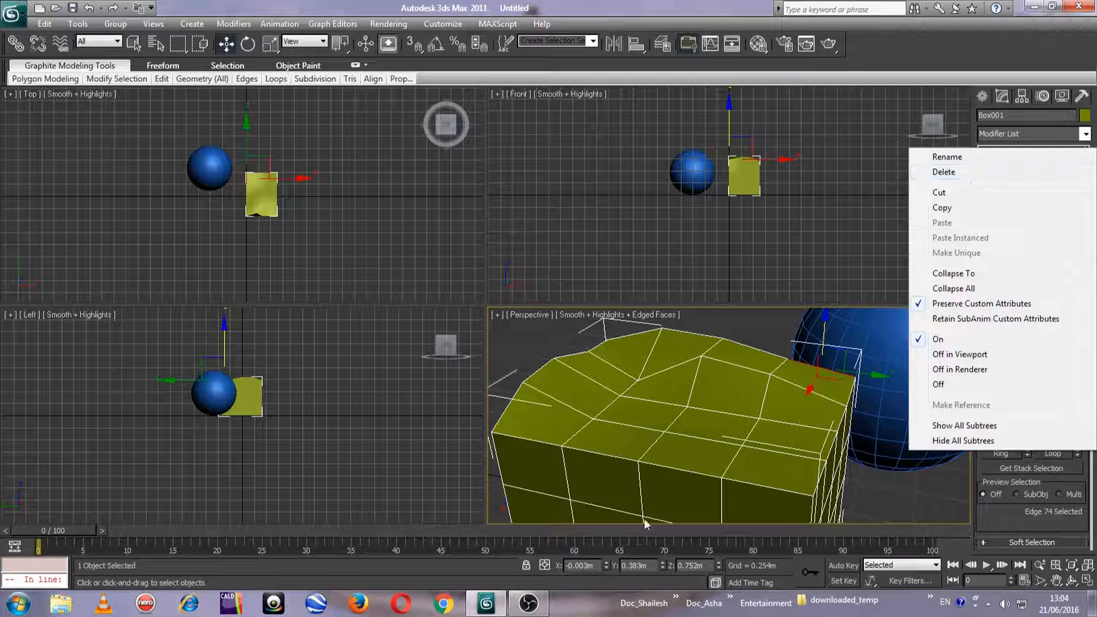
pyautogui.click(685, 417)
# Raise one middle edge on the adjacent top rim of the box to a height of about 0.728 m
pyautogui.moveTo(685, 420); pyautogui.dragTo(735, 398, button='middle')
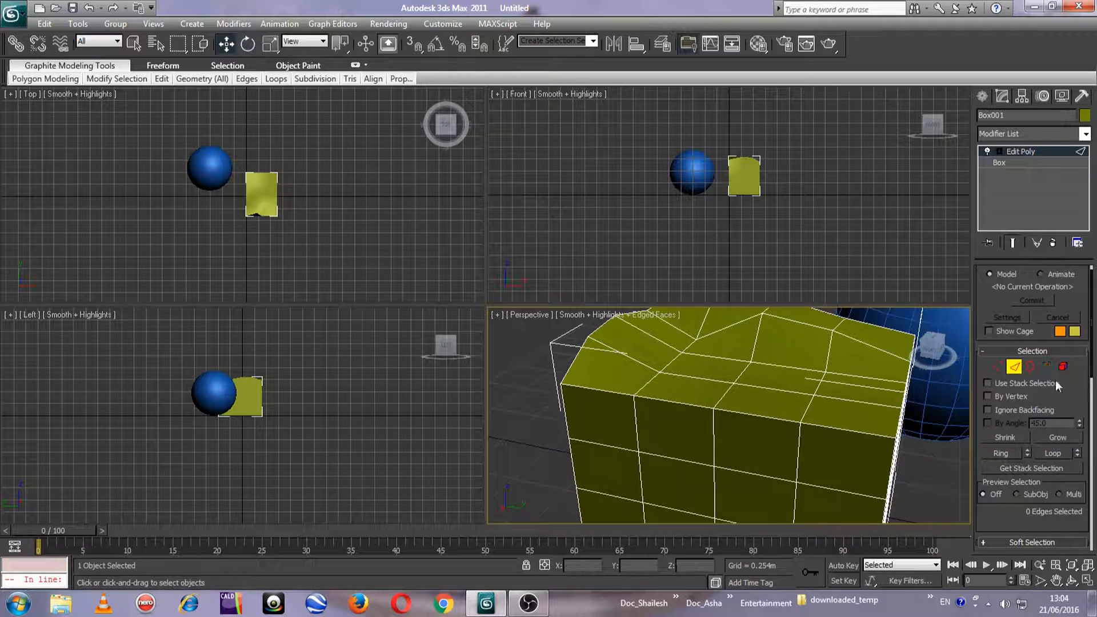
pyautogui.scroll(-3, 665, 439)
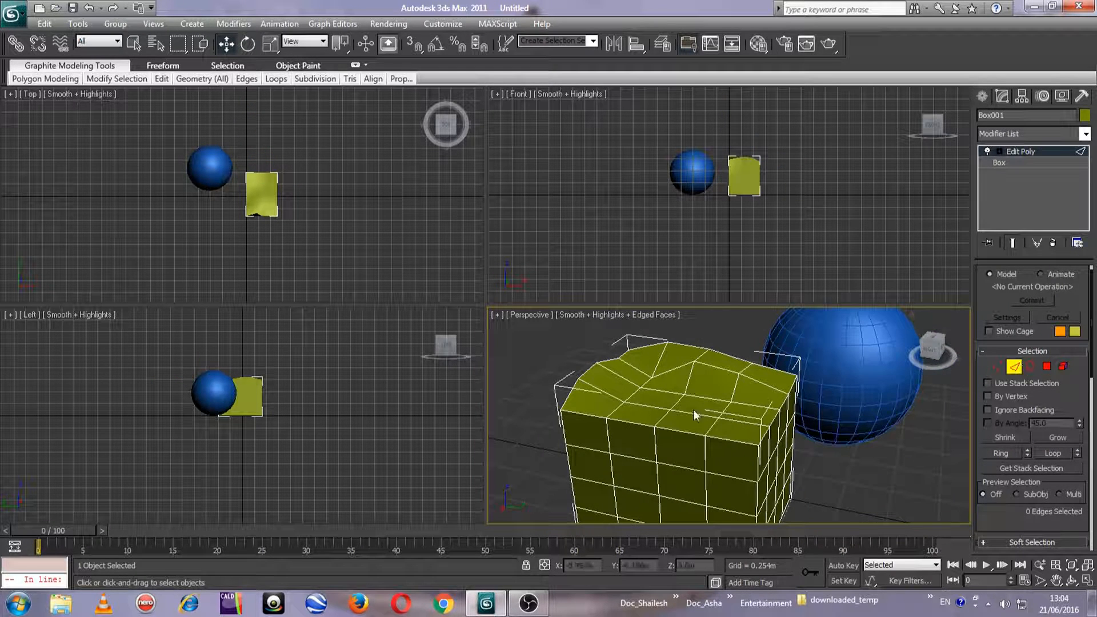
pyautogui.click(685, 420)
pyautogui.moveTo(677, 394); pyautogui.dragTo(678, 388)
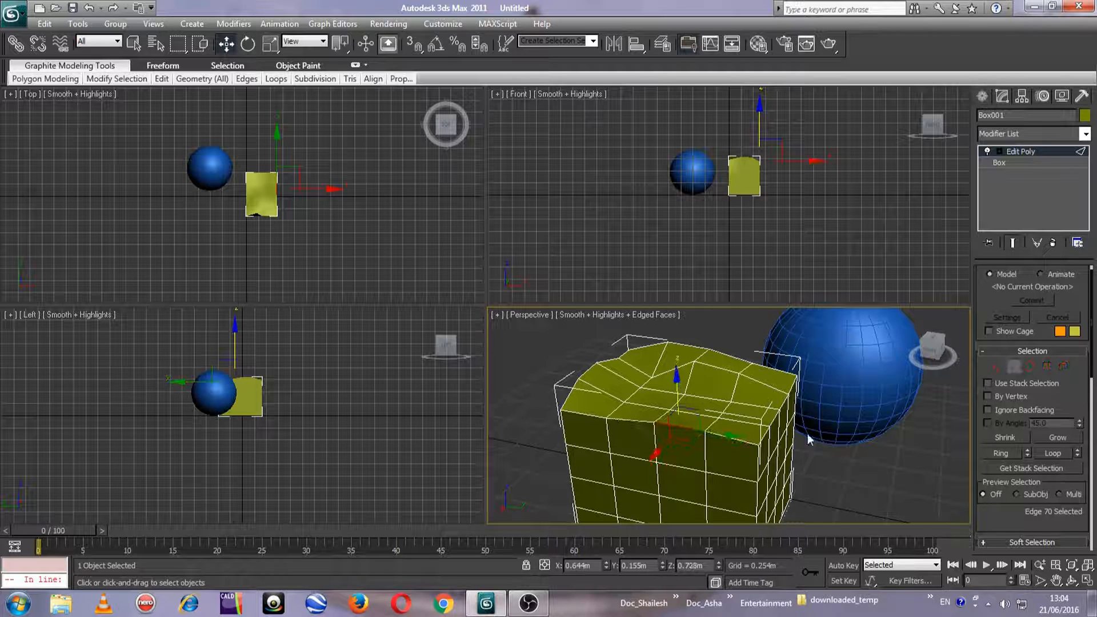
# Switch to polygon level and raise one inner polygon of the box's top face
pyautogui.click(1046, 368)
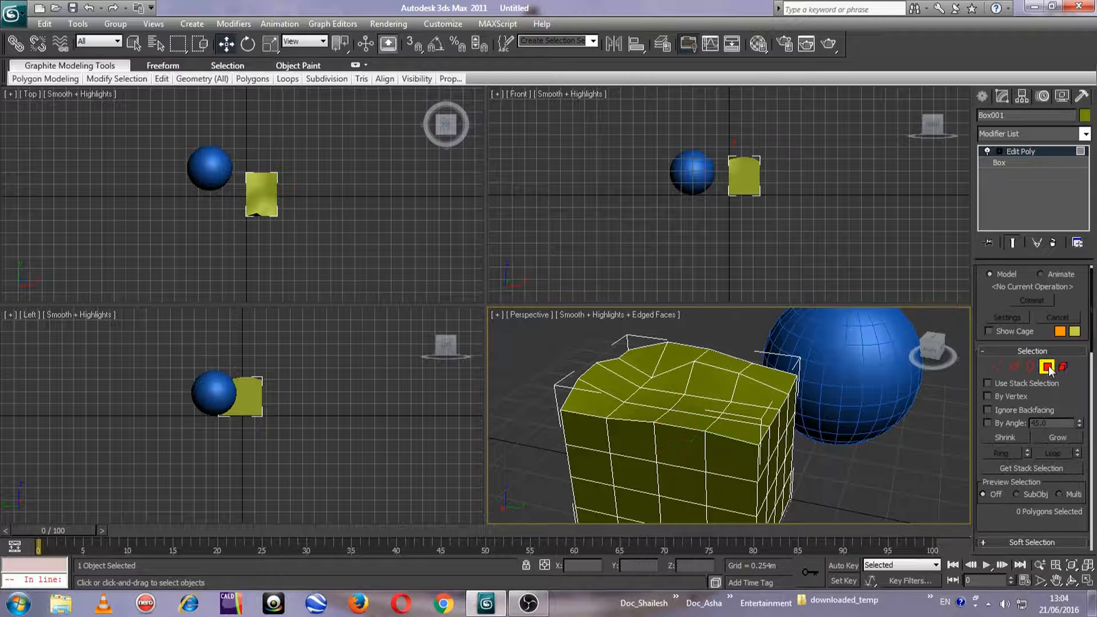
pyautogui.scroll(4, 679, 440)
pyautogui.moveTo(668, 447); pyautogui.dragTo(705, 419, button='middle')
pyautogui.click(711, 404)
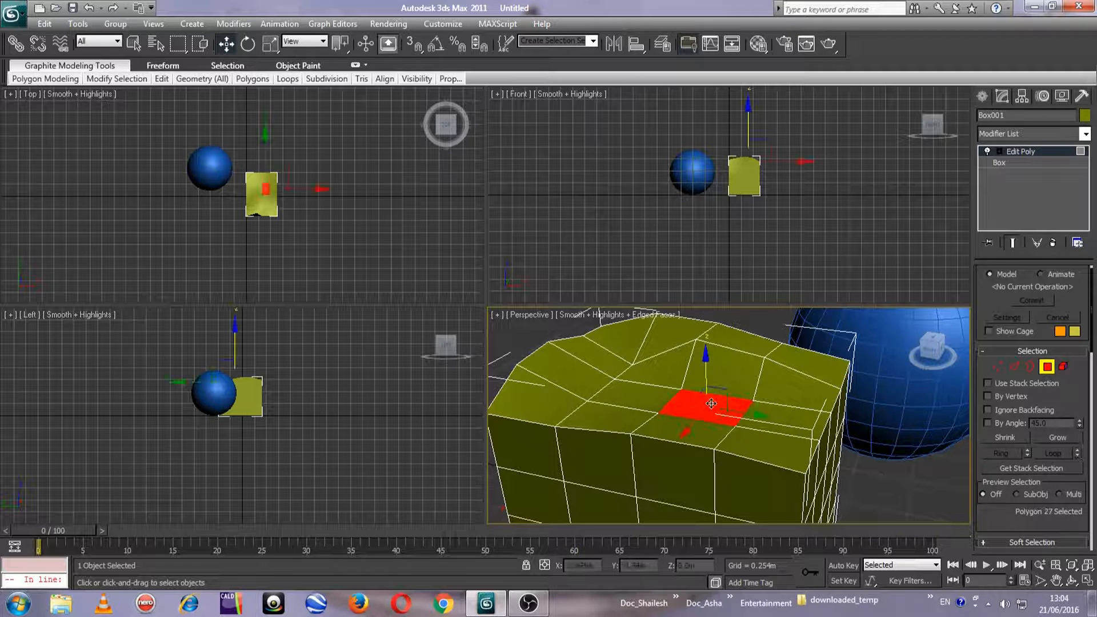
pyautogui.moveTo(704, 367); pyautogui.dragTo(707, 350)
# Raise the neighbouring top-face polygon to about 0.809 m and the corner polygon beside it to about 0.834 m
pyautogui.click(772, 409)
pyautogui.moveTo(785, 365); pyautogui.dragTo(786, 343)
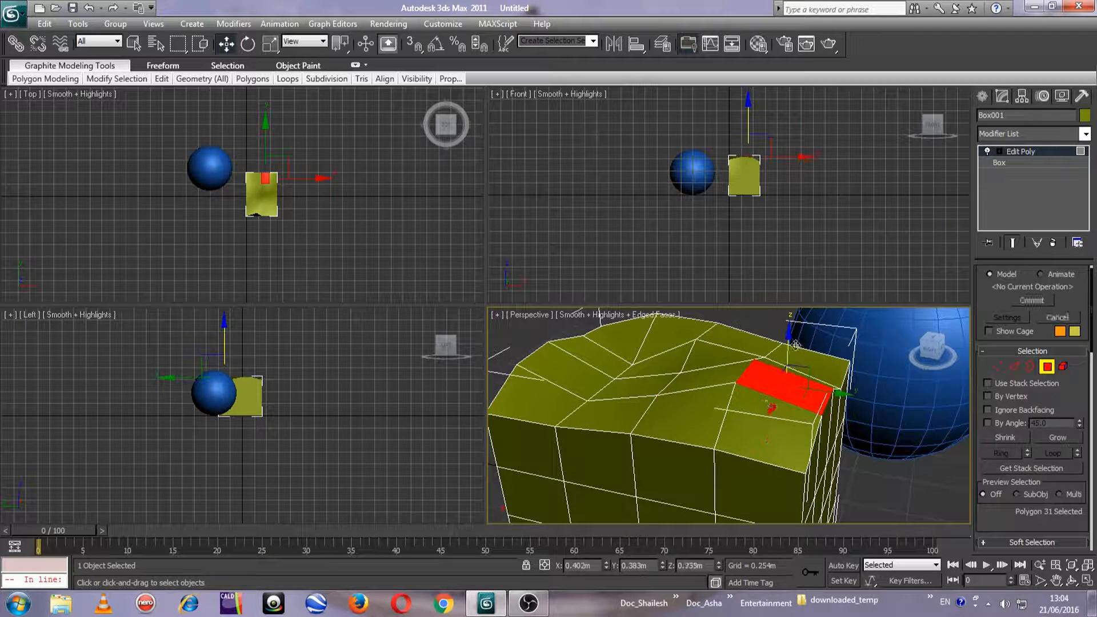
pyautogui.click(768, 409)
pyautogui.moveTo(770, 388); pyautogui.dragTo(771, 376)
# Delete the raised corner polygon from the box's top face
pyautogui.moveTo(661, 404); pyautogui.dragTo(600, 406, button='middle')
pyautogui.scroll(4, 720, 423)
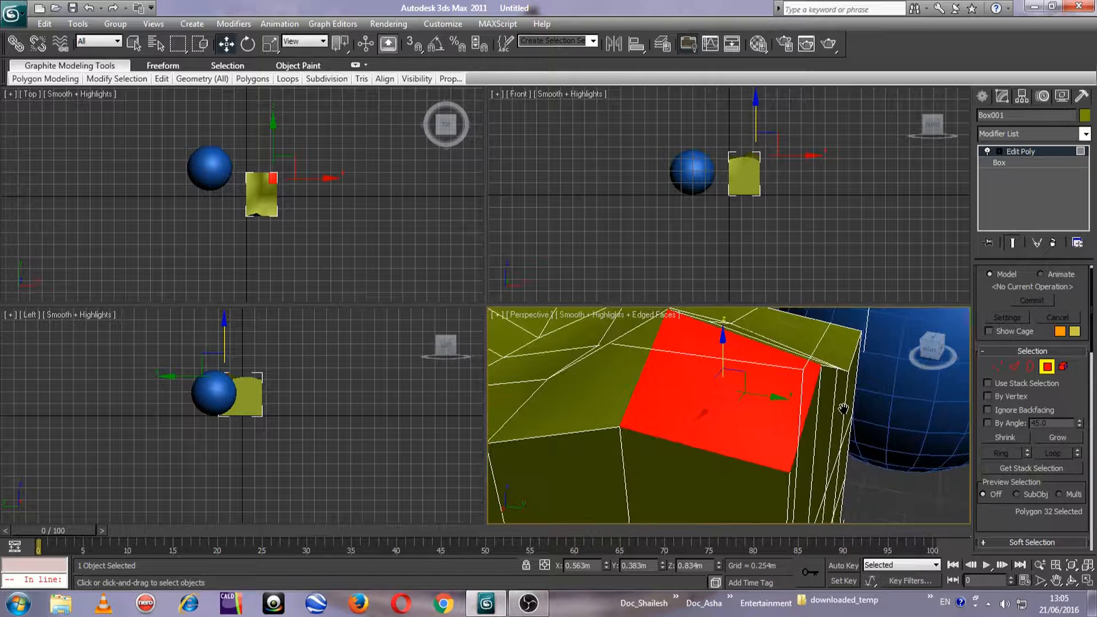
pyautogui.press('Delete')
pyautogui.moveTo(755, 412); pyautogui.dragTo(741, 438, button='middle')
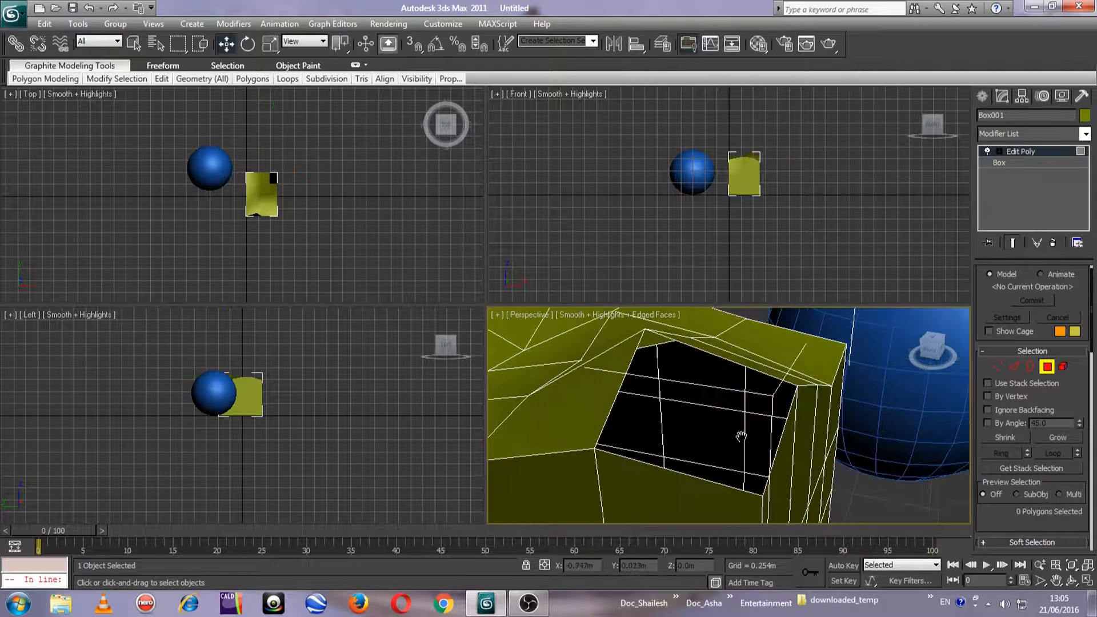
# At border level, select the border around the opening and move it down to a height of about 0.822 m
pyautogui.click(1029, 369)
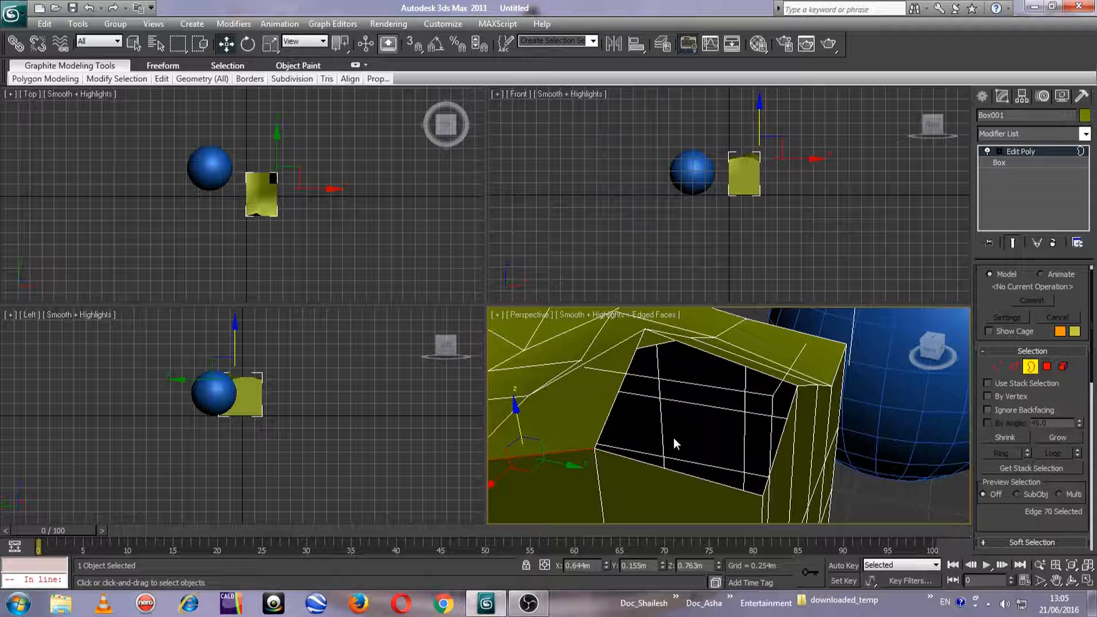
pyautogui.click(617, 394)
pyautogui.moveTo(695, 377); pyautogui.dragTo(699, 383)
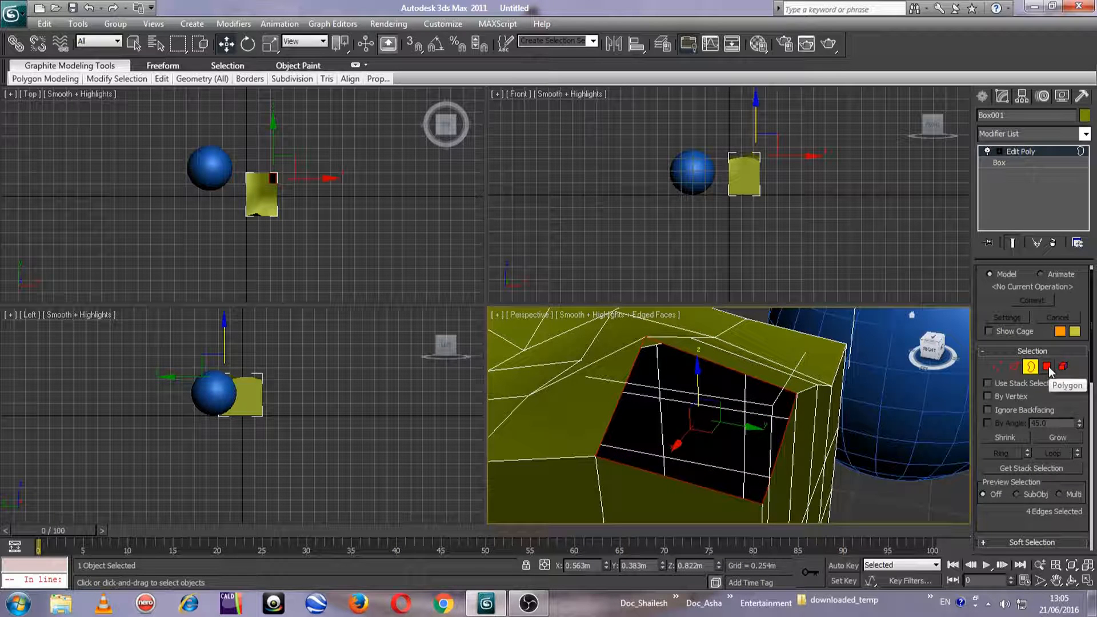
# Undo the border move and the deletion of the corner polygon
pyautogui.hotkey('ctrl', 'z')
pyautogui.hotkey('ctrl', 'z')
pyautogui.hotkey('ctrl', 'z')
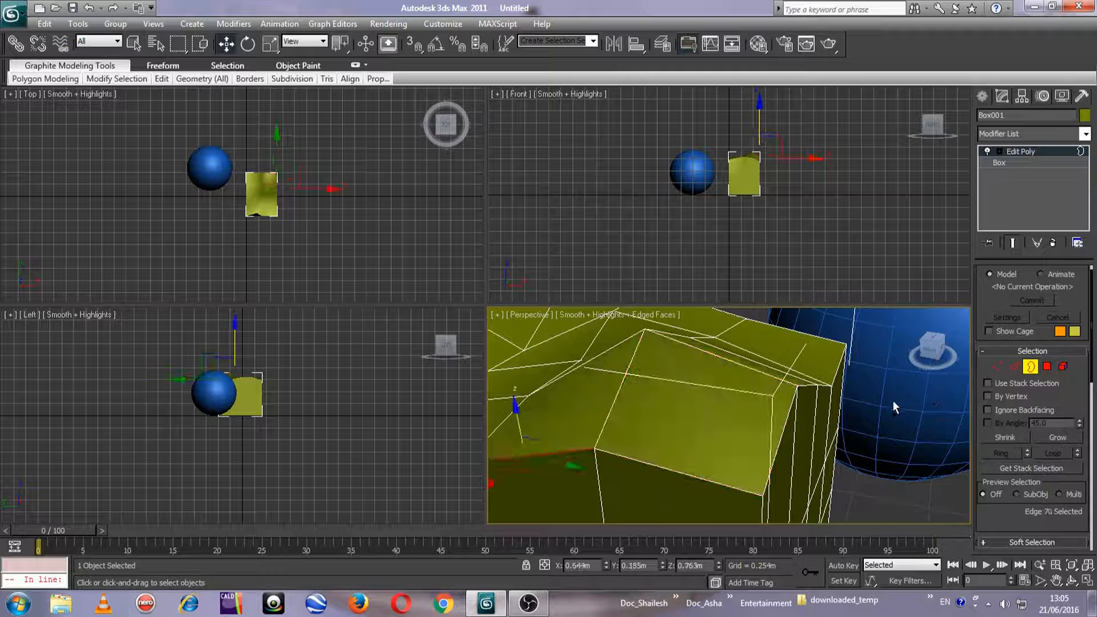
pyautogui.scroll(-3, 800, 403)
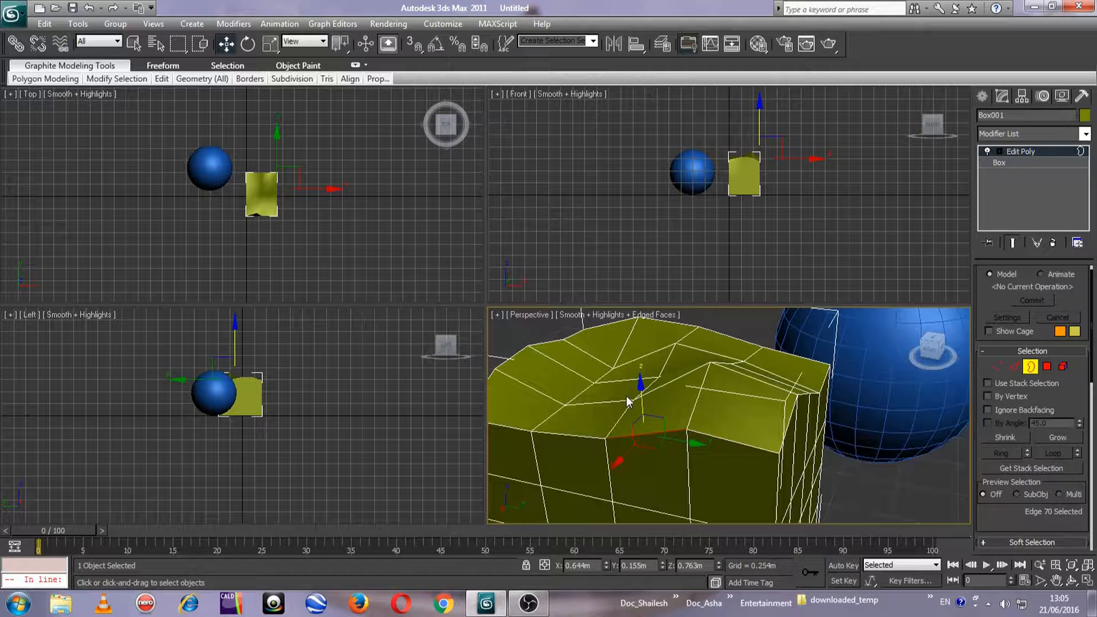
# Select the whole box at element level, view it from around, and leave element level
pyautogui.click(1063, 366)
pyautogui.scroll(-5, 657, 400)
pyautogui.click(713, 395)
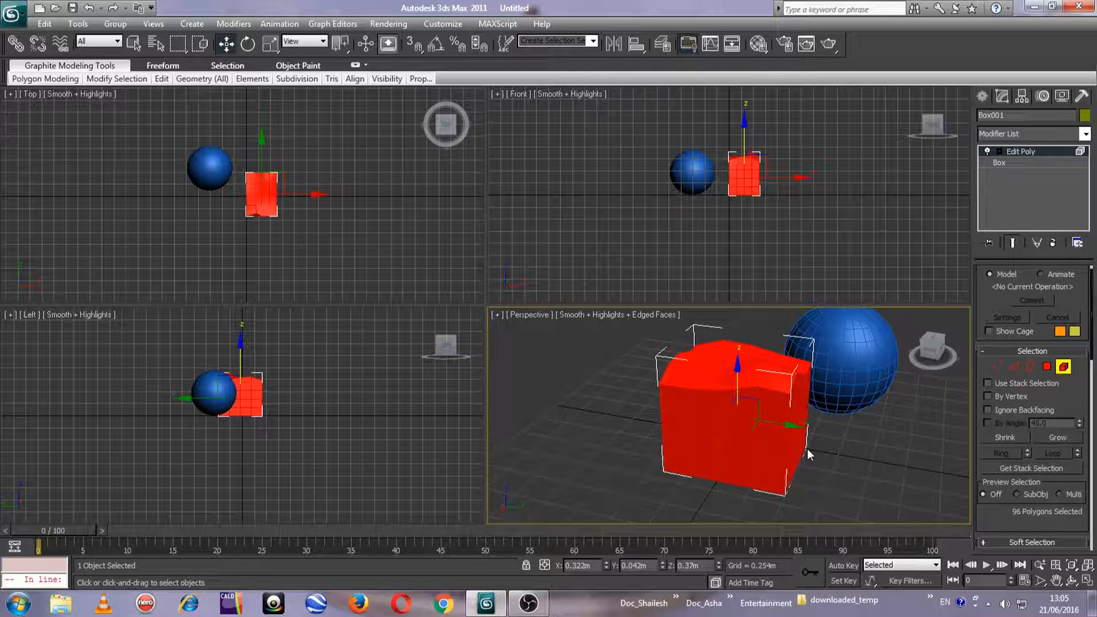
pyautogui.scroll(3, 808, 448)
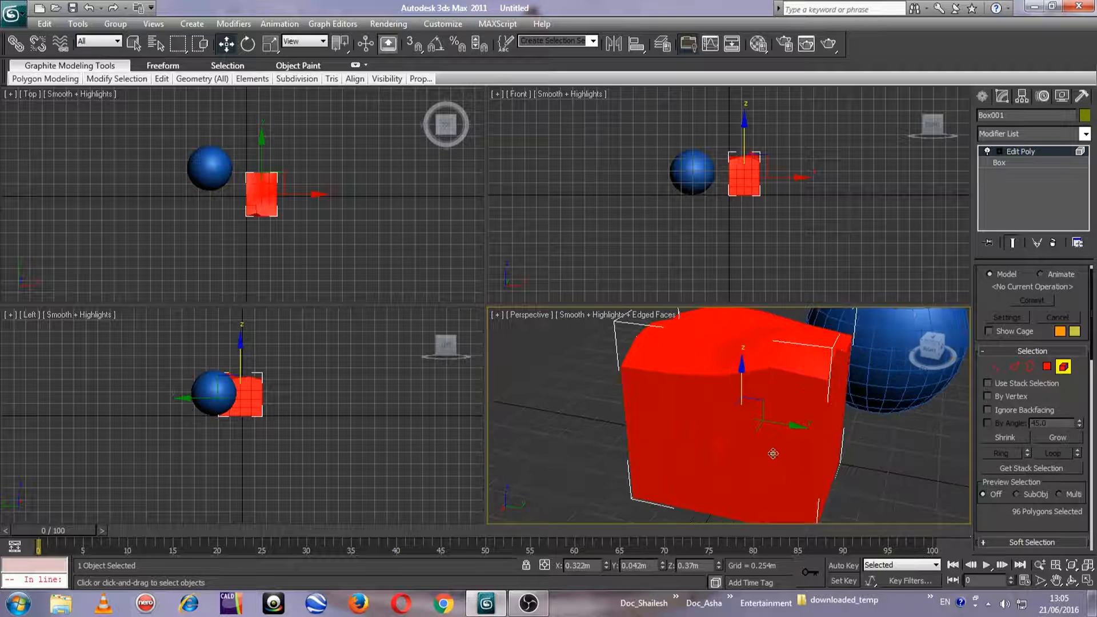
pyautogui.moveTo(769, 507); pyautogui.dragTo(602, 532, button='middle')
pyautogui.scroll(-5, 707, 368)
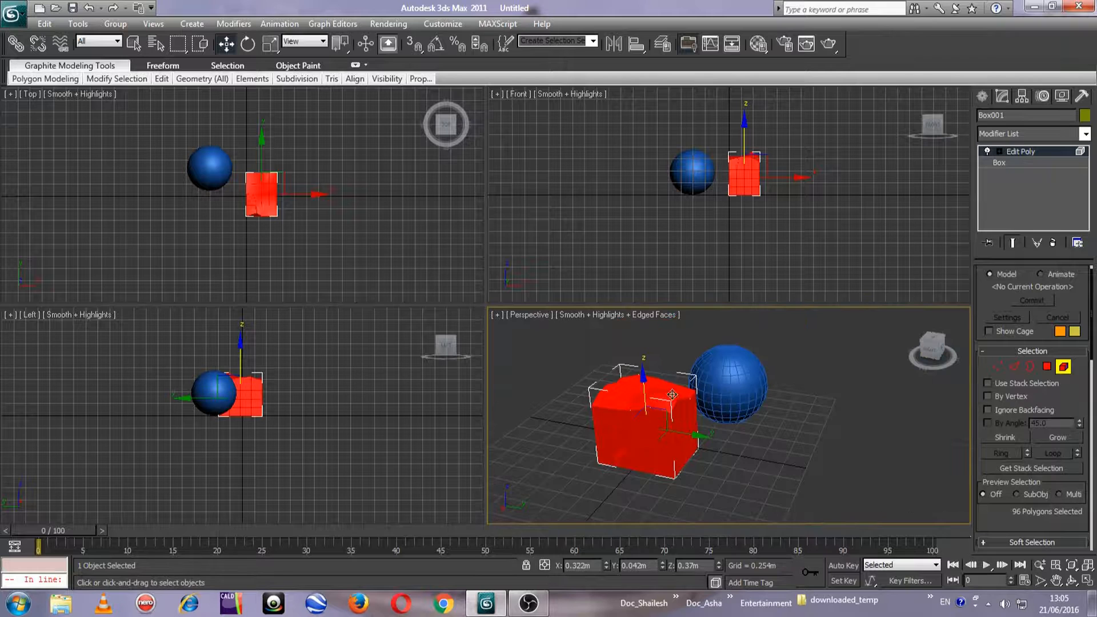
pyautogui.scroll(3, 708, 413)
pyautogui.moveTo(710, 413); pyautogui.dragTo(704, 437, button='middle')
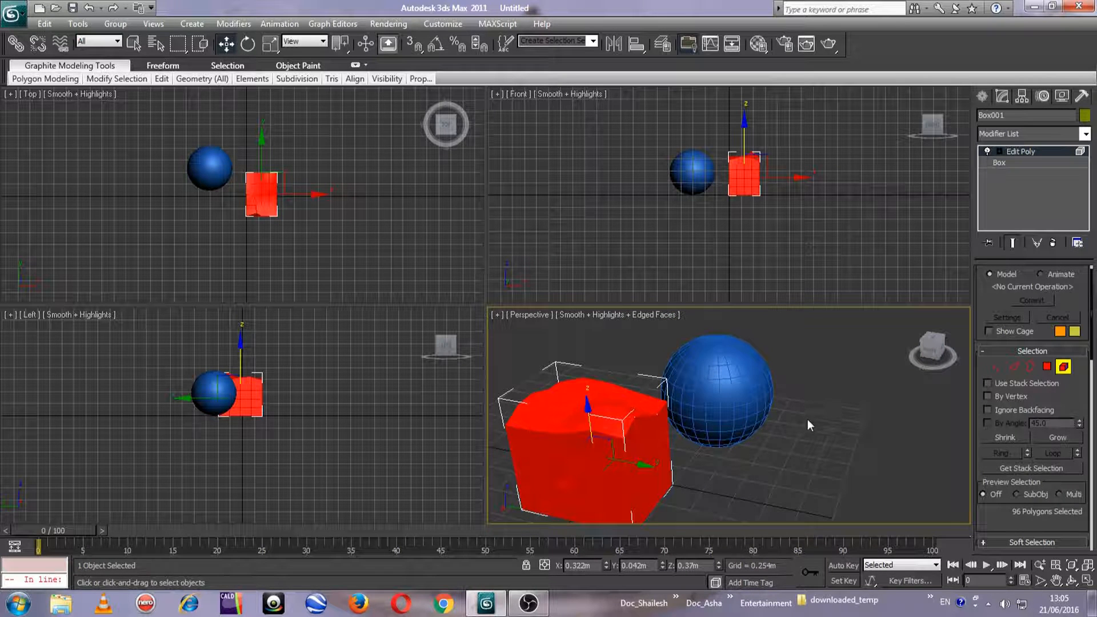
pyautogui.click(1063, 367)
# Return to edge level and bring up the edge-editing commands for the selected top rim edge
pyautogui.scroll(5, 584, 418)
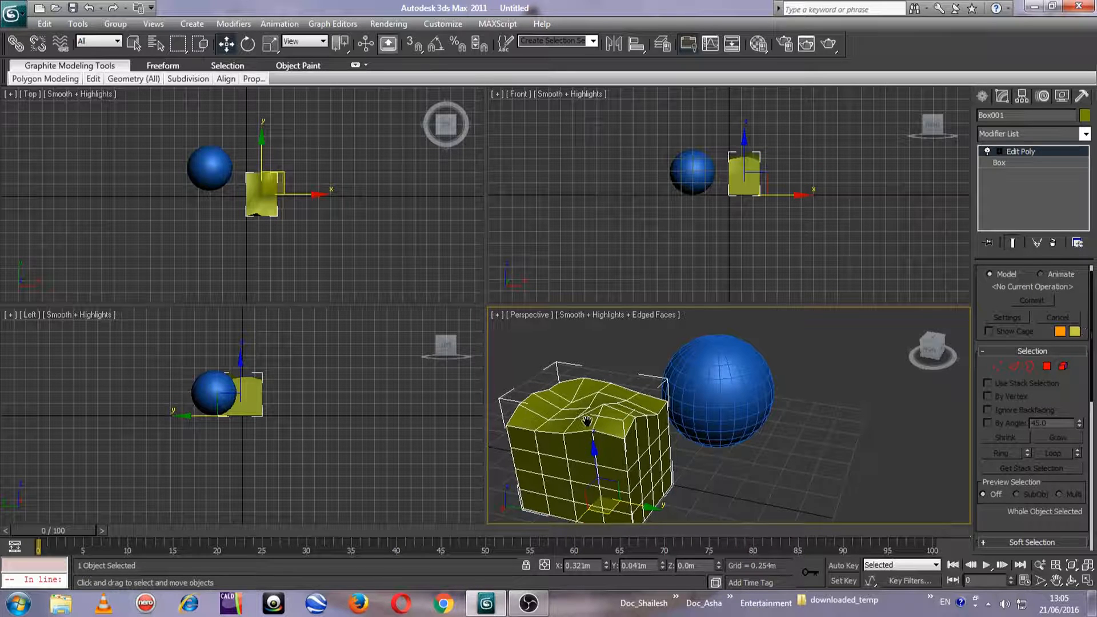
pyautogui.click(1015, 366)
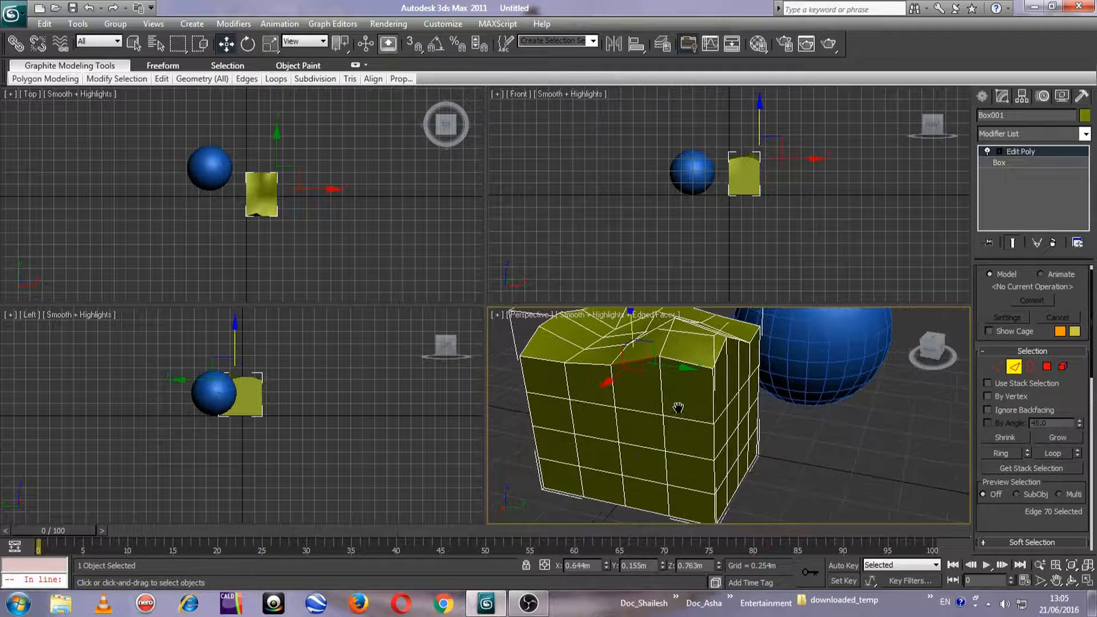
pyautogui.scroll(4, 731, 411)
pyautogui.scroll(-3, 814, 453)
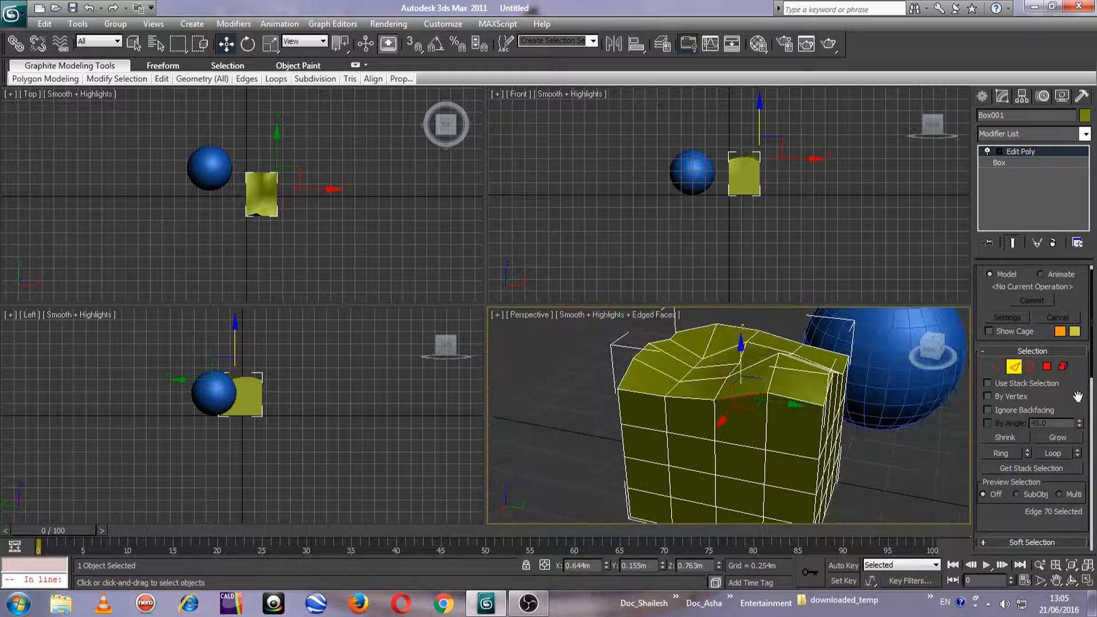
pyautogui.scroll(-3, 1054, 372)
pyautogui.scroll(-3, 1062, 414)
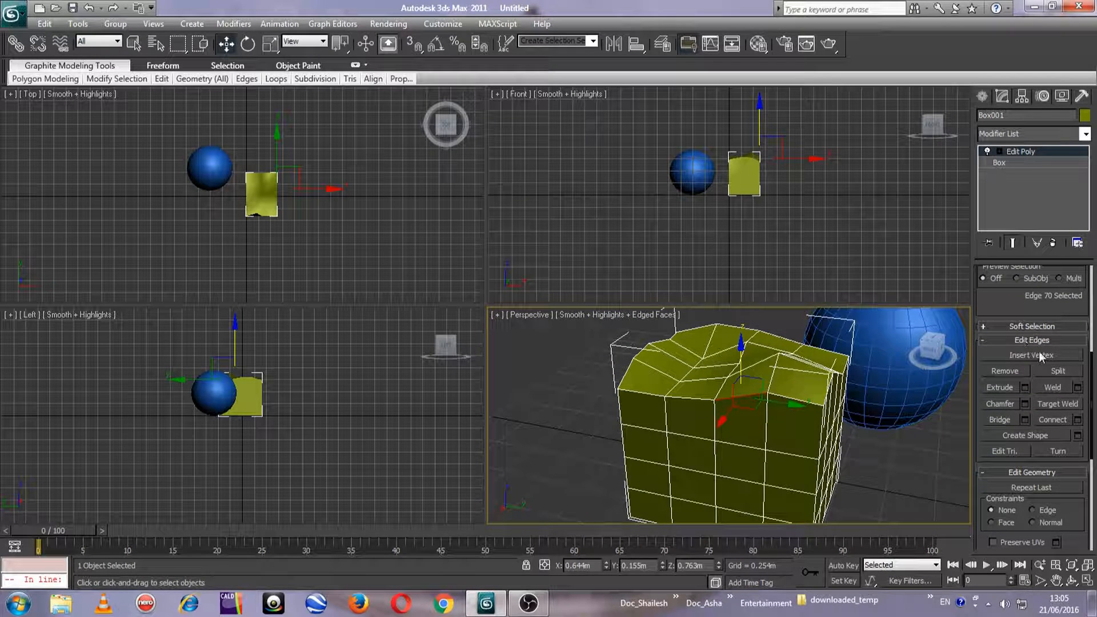
pyautogui.moveTo(617, 453); pyautogui.dragTo(642, 438, button='middle')
pyautogui.scroll(2, 643, 438)
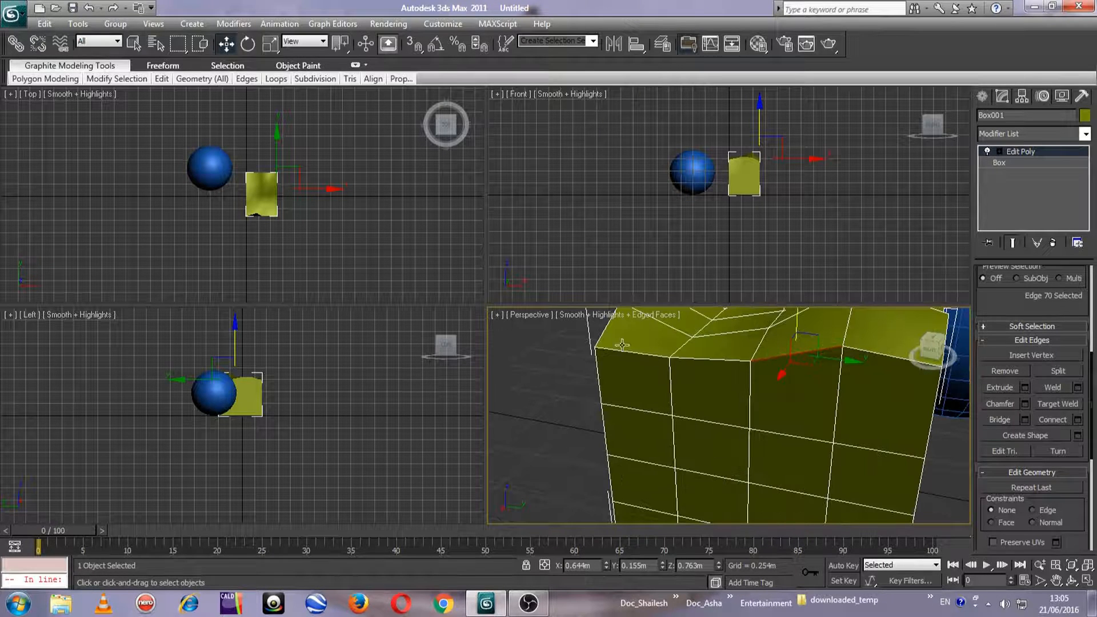
pyautogui.moveTo(776, 455); pyautogui.dragTo(717, 465, button='middle')
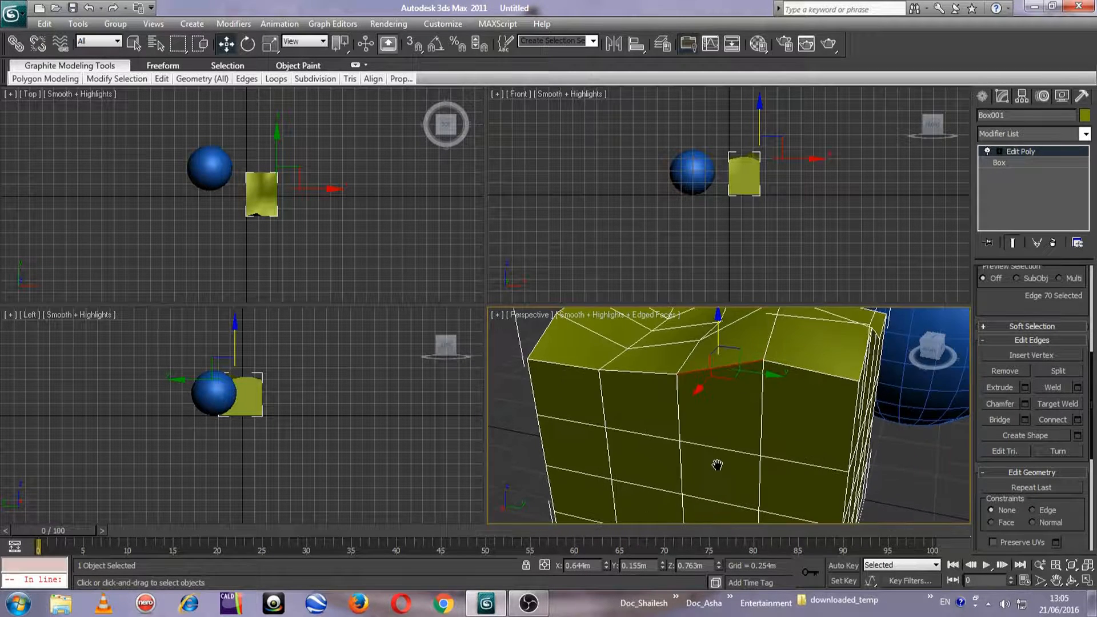
# Try extruding the selected rim edge to a height of about 0.156 m
pyautogui.click(1024, 389)
pyautogui.moveTo(738, 376)
pyautogui.mouseDown()
pyautogui.moveTo(753, 374)
pyautogui.moveTo(731, 395)
pyautogui.mouseUp()
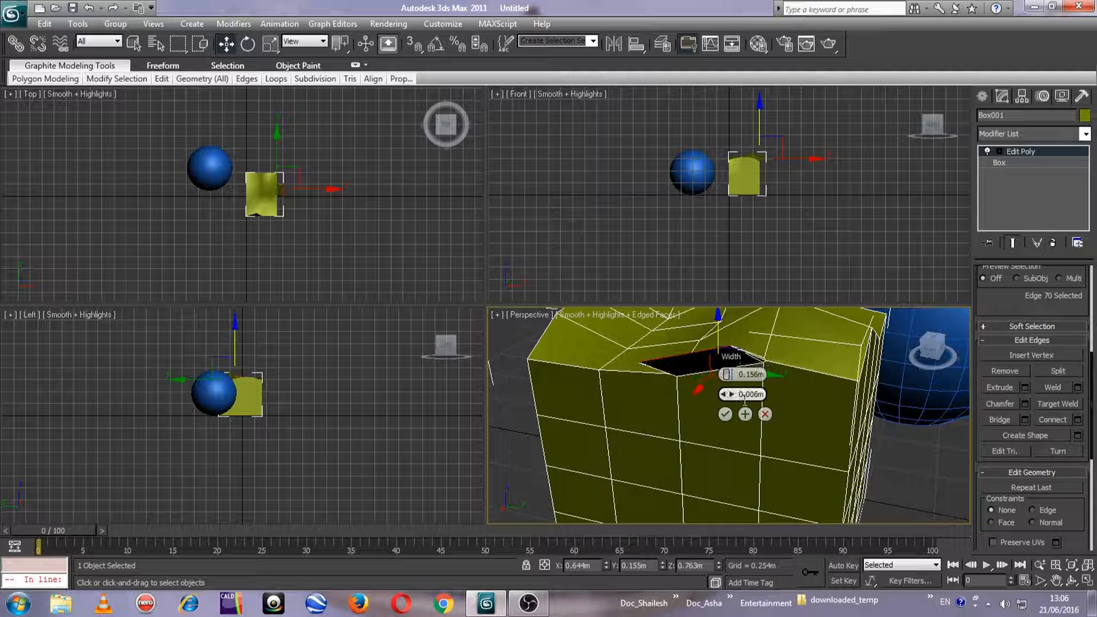
pyautogui.click(765, 414)
# Select all the edges along the near top rim of the box together
pyautogui.scroll(5, 772, 453)
pyautogui.moveTo(769, 436); pyautogui.dragTo(705, 495, button='middle')
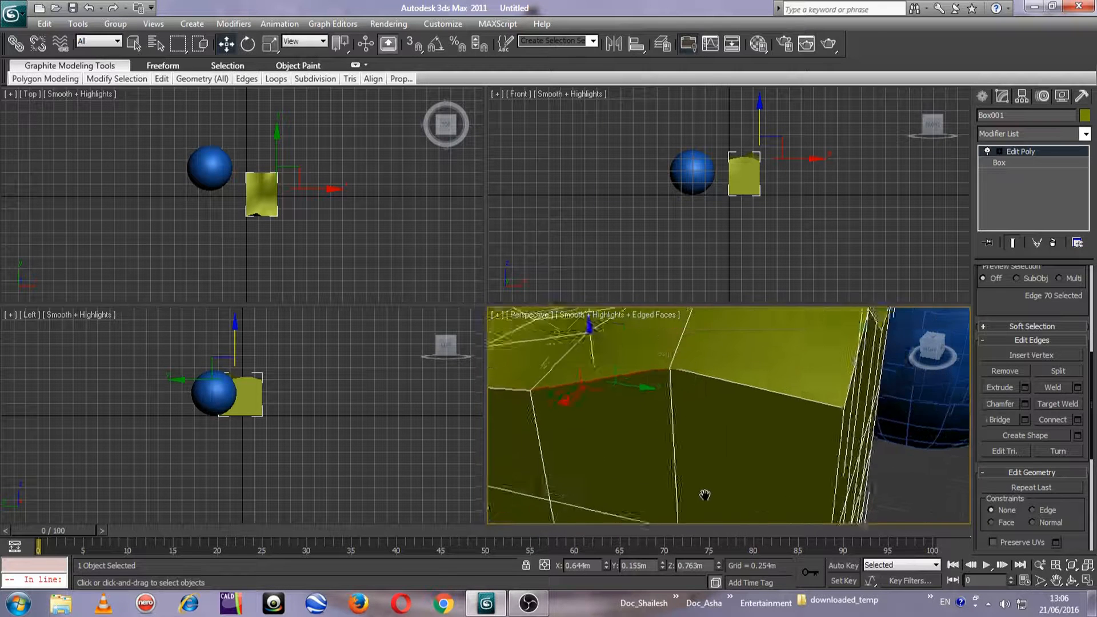
pyautogui.scroll(-4, 705, 494)
pyautogui.moveTo(711, 458); pyautogui.dragTo(672, 519, button='middle')
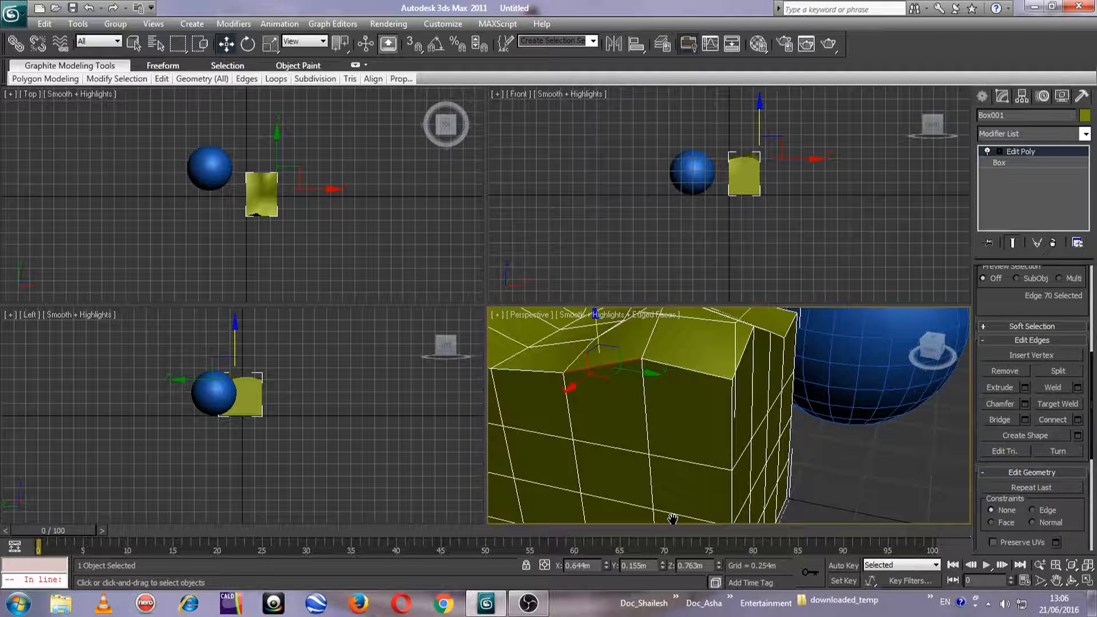
pyautogui.moveTo(927, 364); pyautogui.dragTo(945, 367)
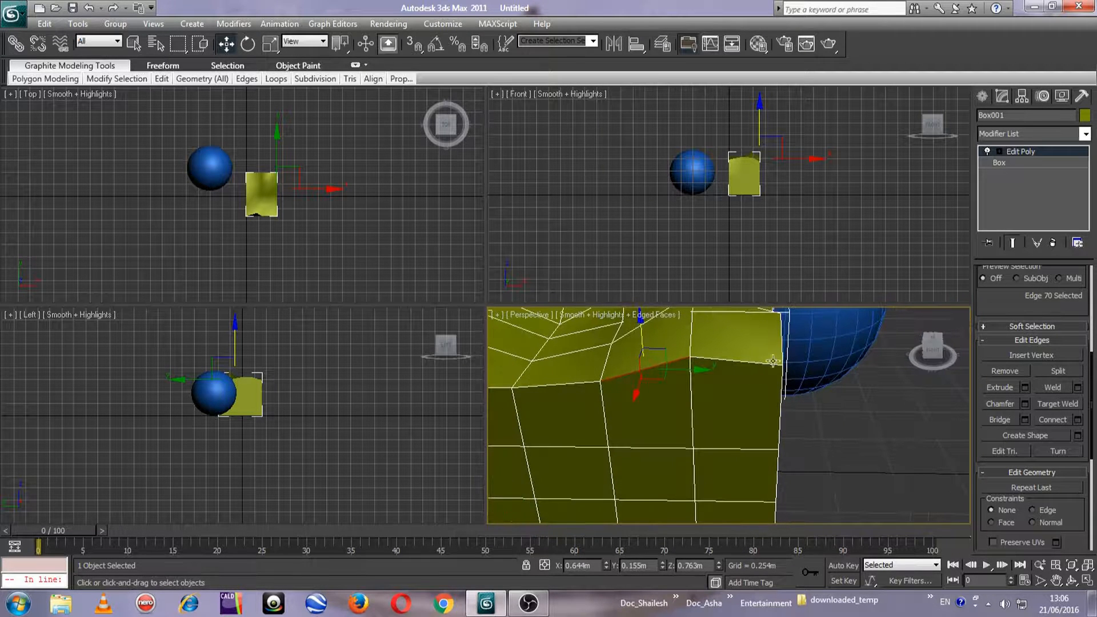
pyautogui.click(750, 362)
pyautogui.keyDown('ctrl'); pyautogui.click(623, 374); pyautogui.keyUp('ctrl')
pyautogui.keyDown('ctrl'); pyautogui.click(588, 382); pyautogui.keyUp('ctrl')
pyautogui.moveTo(588, 383); pyautogui.dragTo(672, 413, button='middle')
pyautogui.keyDown('ctrl'); pyautogui.click(620, 392); pyautogui.keyUp('ctrl')
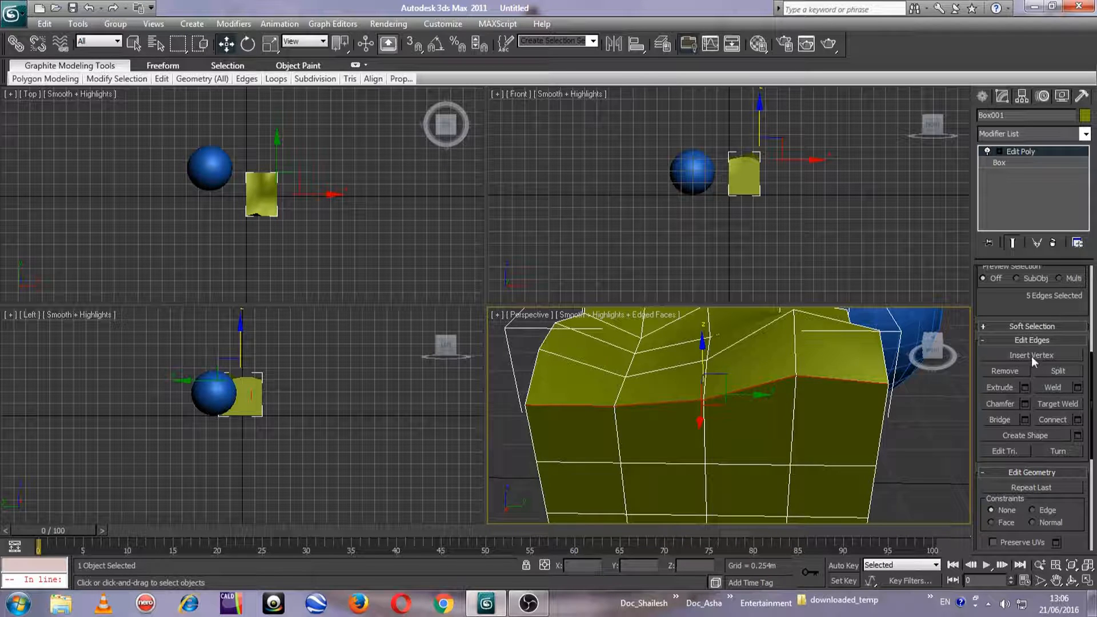
# Try chamfering the selected near top rim edges by about 0.109 m with 15 segments
pyautogui.click(1024, 404)
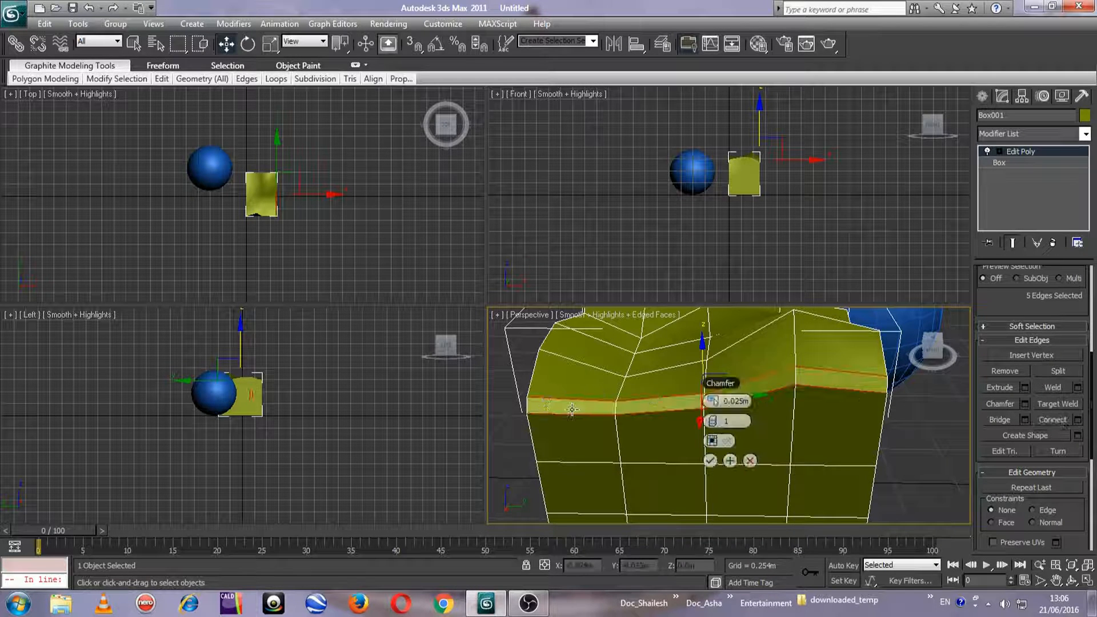
pyautogui.moveTo(933, 351); pyautogui.dragTo(946, 360)
pyautogui.moveTo(775, 395); pyautogui.dragTo(780, 394)
pyautogui.click(792, 415)
pyautogui.write('15')
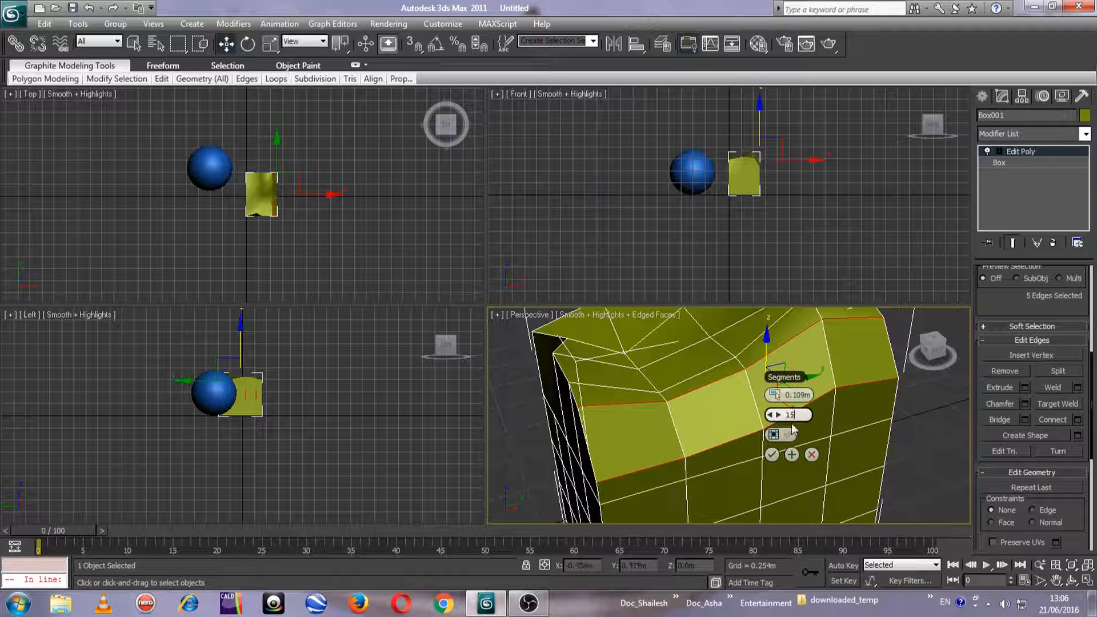
pyautogui.press('Return')
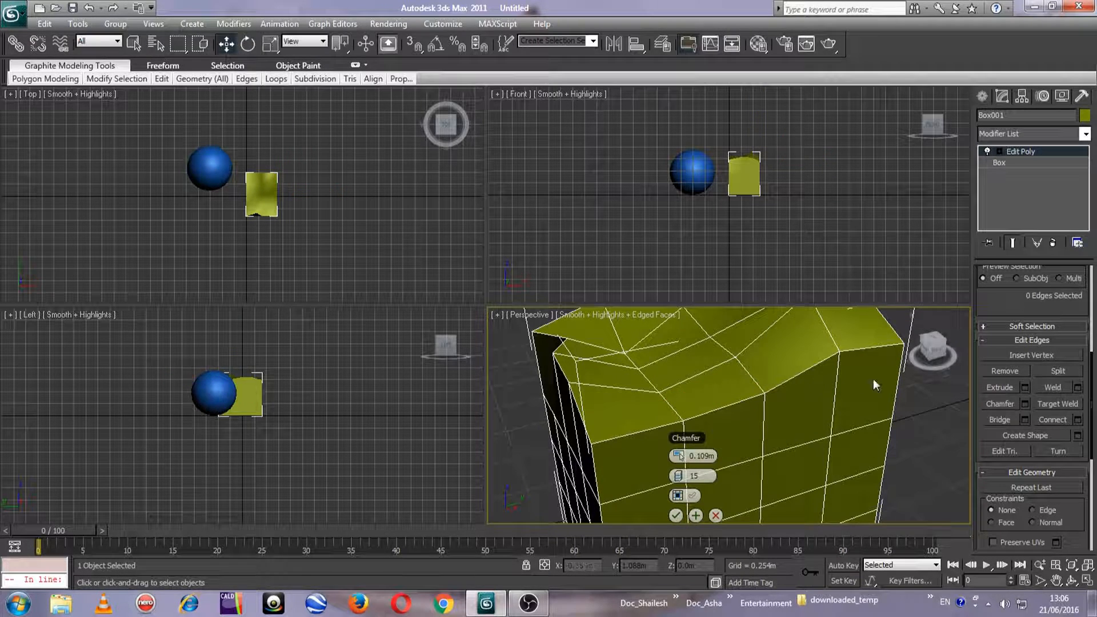
# Try the 0.109 m, 15-segment chamfer on a single top rim edge, inspect it, and cancel the operation
pyautogui.click(791, 377)
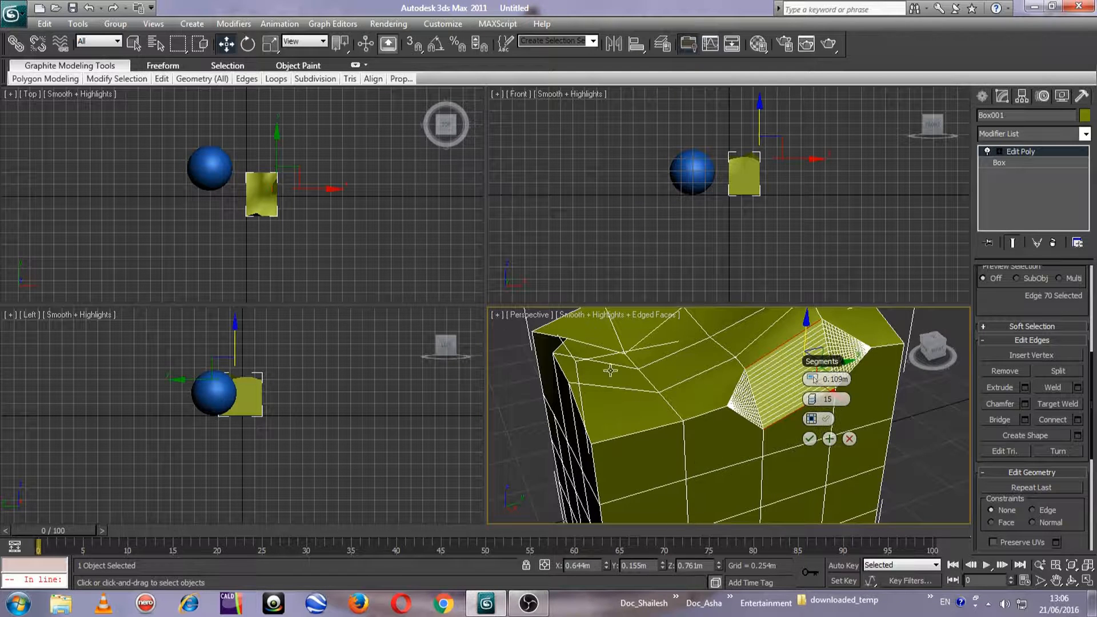
pyautogui.moveTo(938, 351); pyautogui.dragTo(964, 348)
pyautogui.moveTo(681, 423); pyautogui.dragTo(633, 441, button='middle')
pyautogui.keyDown('alt'); pyautogui.moveTo(633, 441); pyautogui.dragTo(594, 438, button='middle'); pyautogui.keyUp('alt')
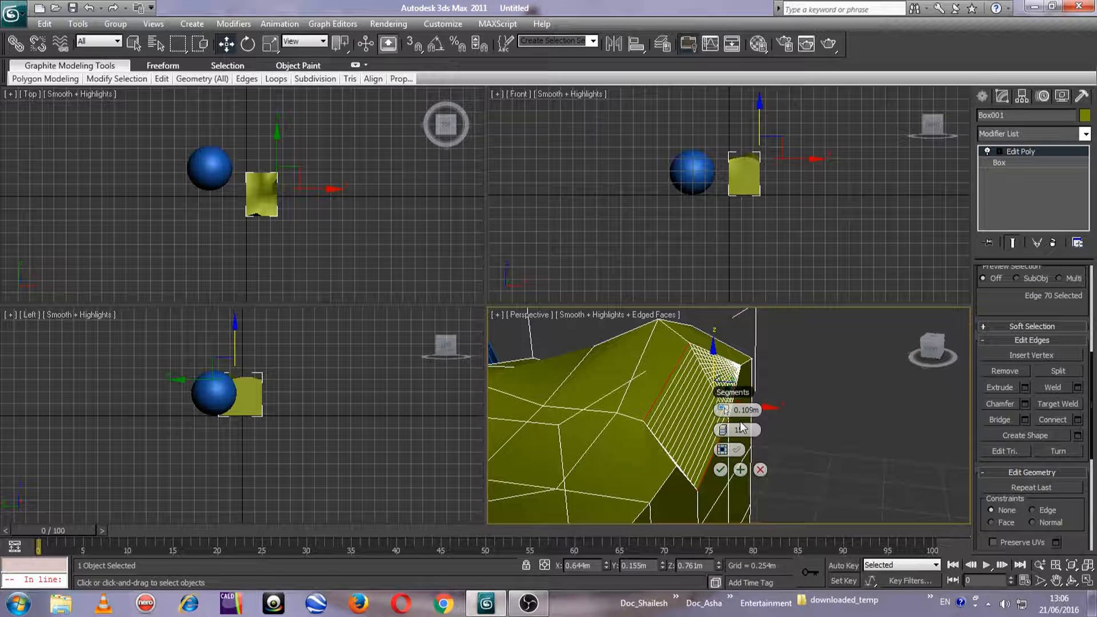
pyautogui.moveTo(934, 346); pyautogui.dragTo(911, 349)
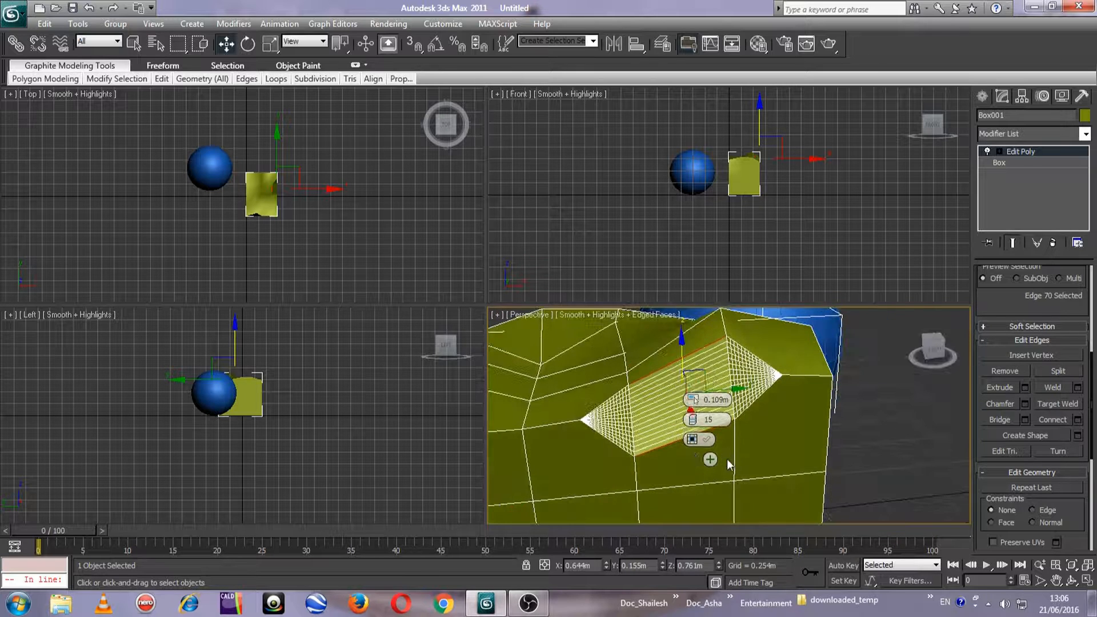
pyautogui.click(729, 458)
pyautogui.moveTo(641, 436); pyautogui.dragTo(736, 422, button='middle')
pyautogui.scroll(-3, 784, 417)
pyautogui.scroll(6, 788, 421)
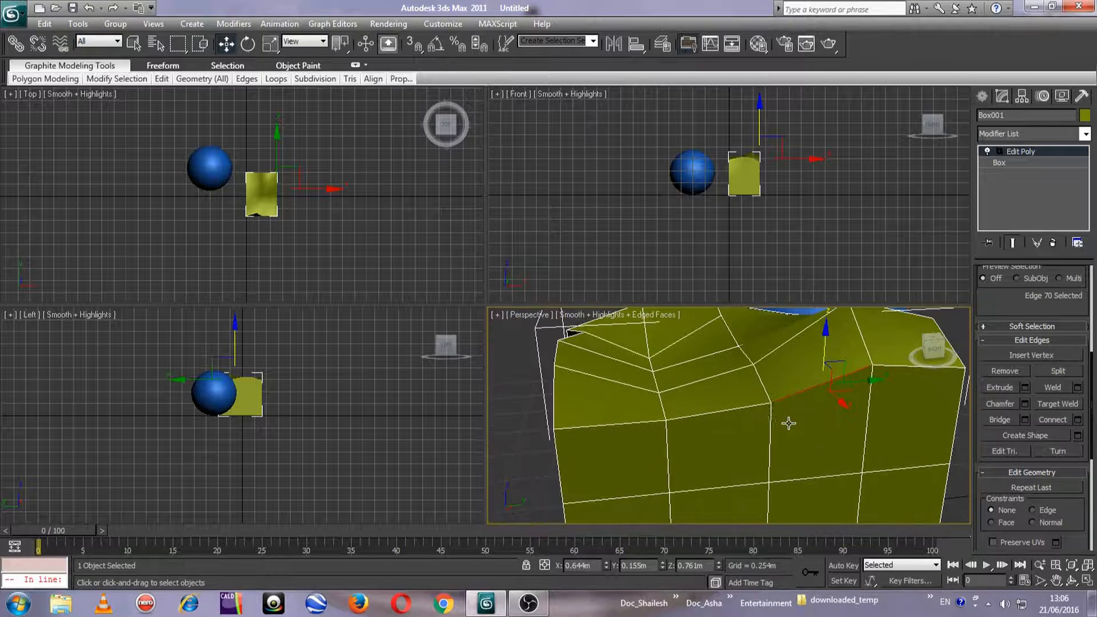
# Try connecting two neighbouring vertical edges on the box's side face, and cancel the operation
pyautogui.click(673, 371)
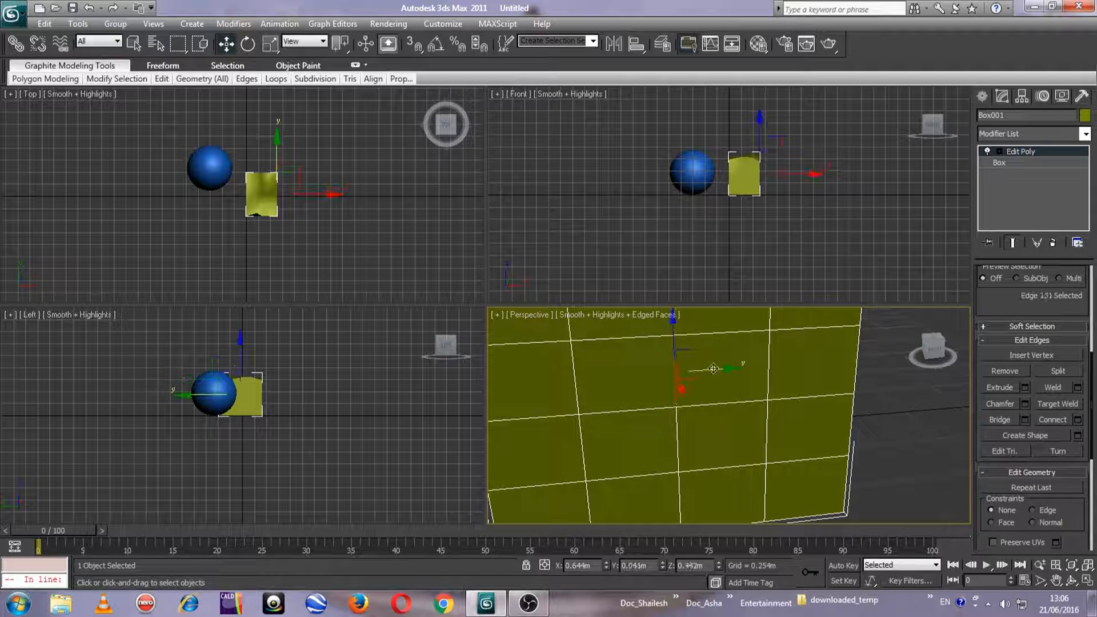
pyautogui.keyDown('ctrl'); pyautogui.click(768, 361); pyautogui.keyUp('ctrl')
pyautogui.moveTo(768, 361); pyautogui.dragTo(748, 400, button='middle')
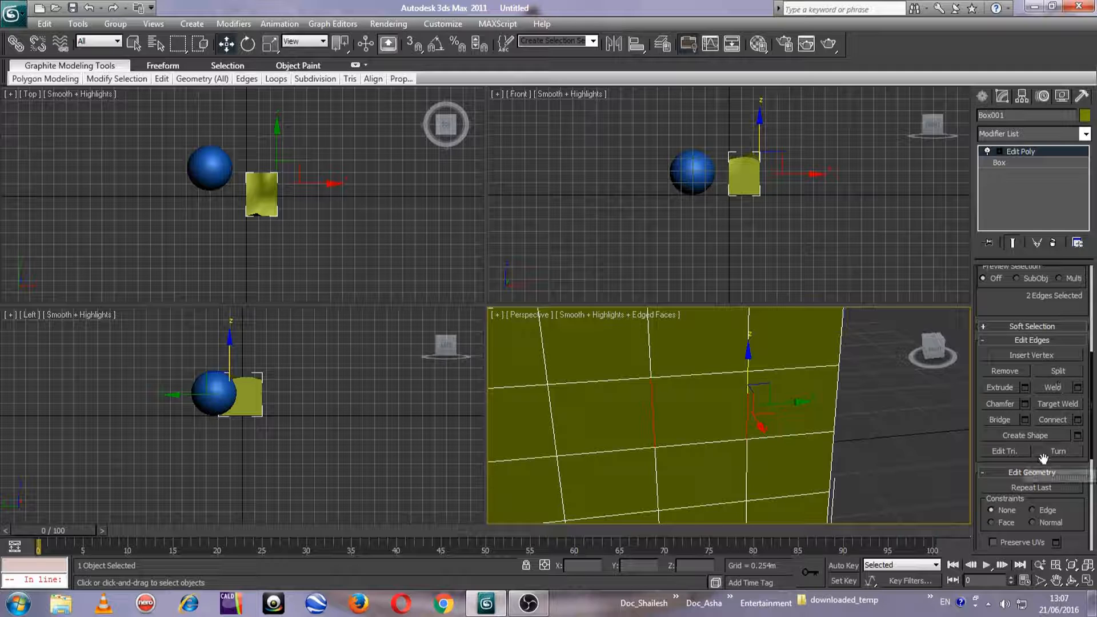
pyautogui.click(1077, 420)
pyautogui.scroll(5, 757, 426)
pyautogui.moveTo(757, 426); pyautogui.dragTo(738, 443, button='middle')
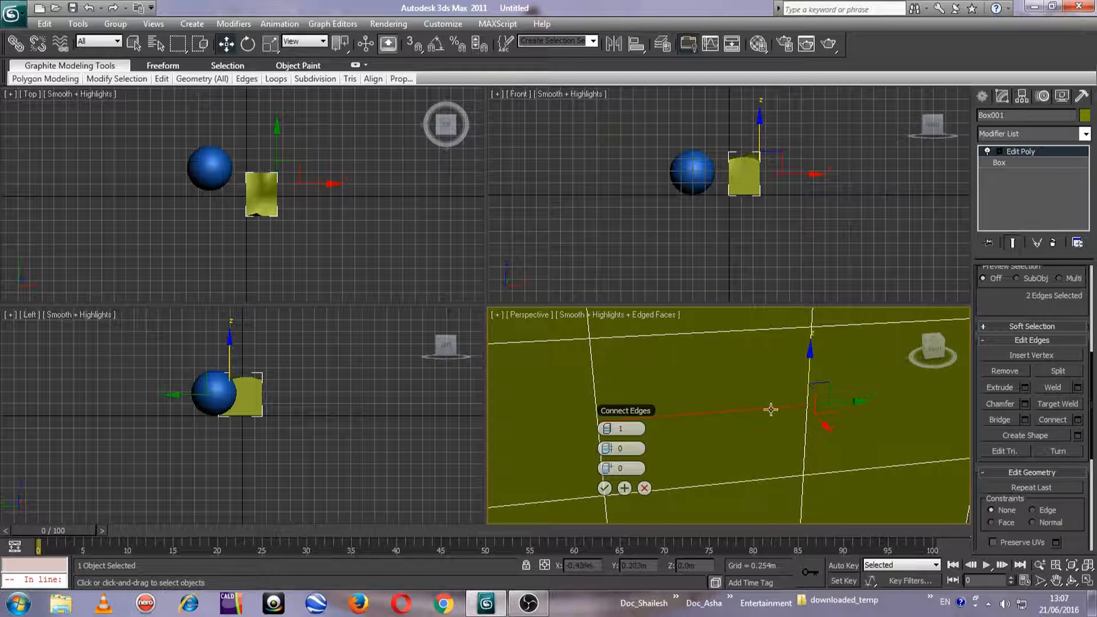
pyautogui.moveTo(609, 431); pyautogui.dragTo(645, 463)
pyautogui.click(645, 488)
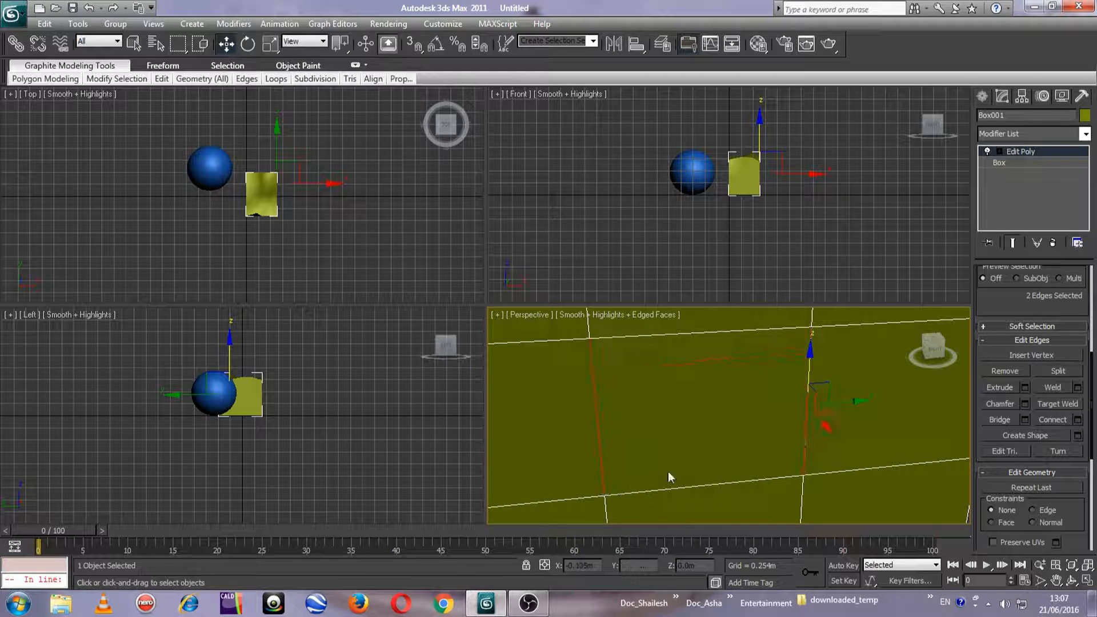
# Switch to vertex level, look through the vertex-editing commands, and view the box and sphere together from around
pyautogui.moveTo(743, 374); pyautogui.dragTo(656, 457, button='middle')
pyautogui.scroll(-6, 655, 458)
pyautogui.scroll(5, 1011, 307)
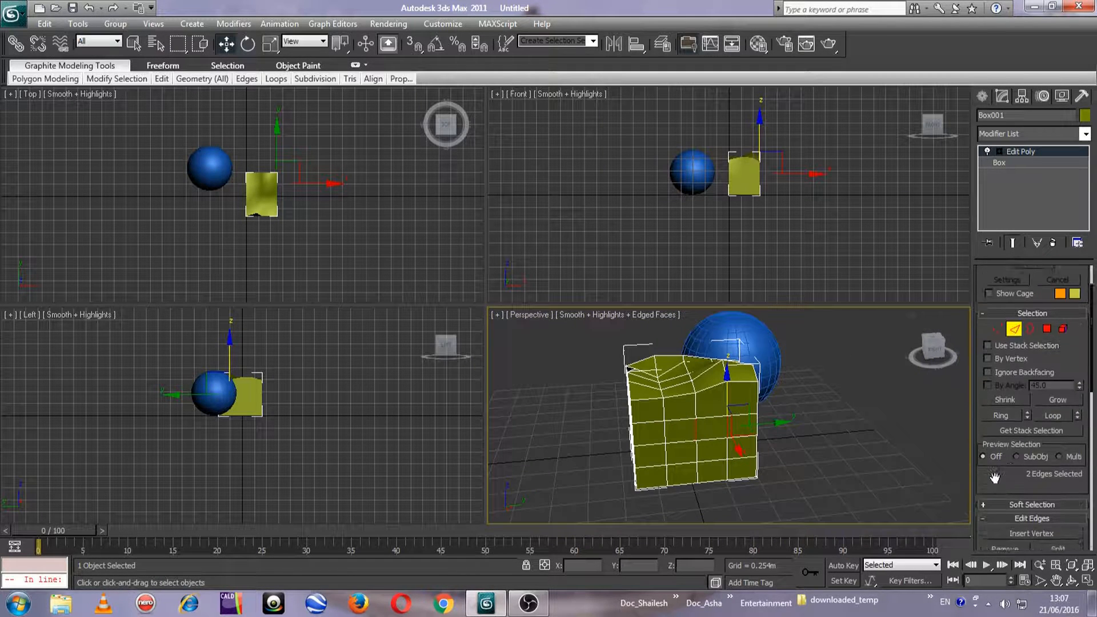
pyautogui.click(997, 367)
pyautogui.scroll(-5, 982, 503)
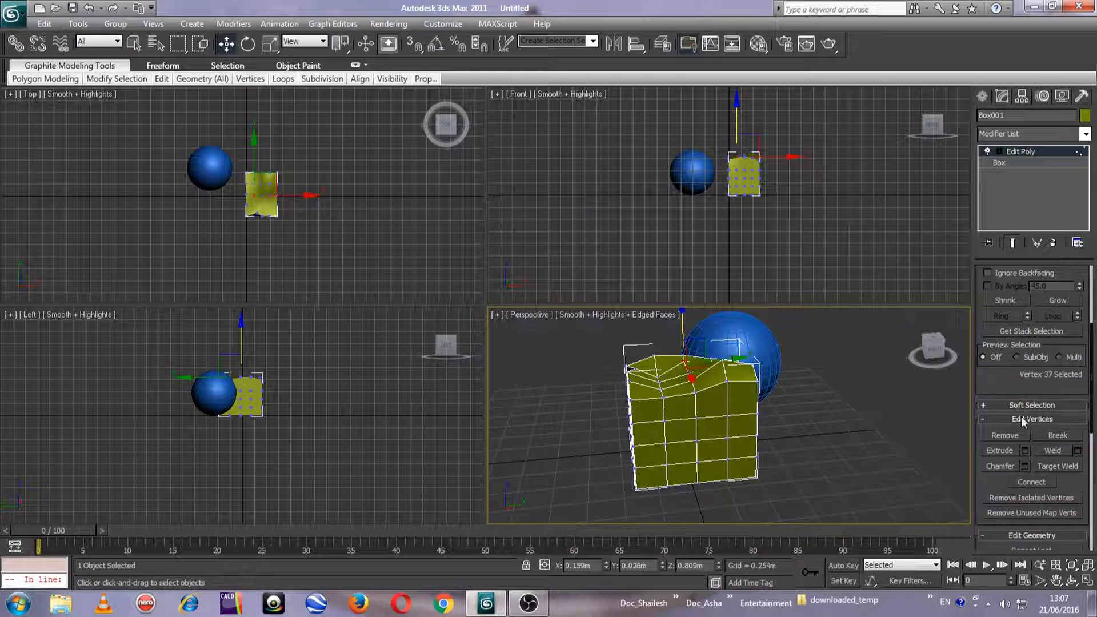
pyautogui.moveTo(1004, 375); pyautogui.dragTo(997, 467)
pyautogui.moveTo(933, 346); pyautogui.dragTo(873, 400)
pyautogui.moveTo(827, 435); pyautogui.dragTo(694, 410, button='middle')
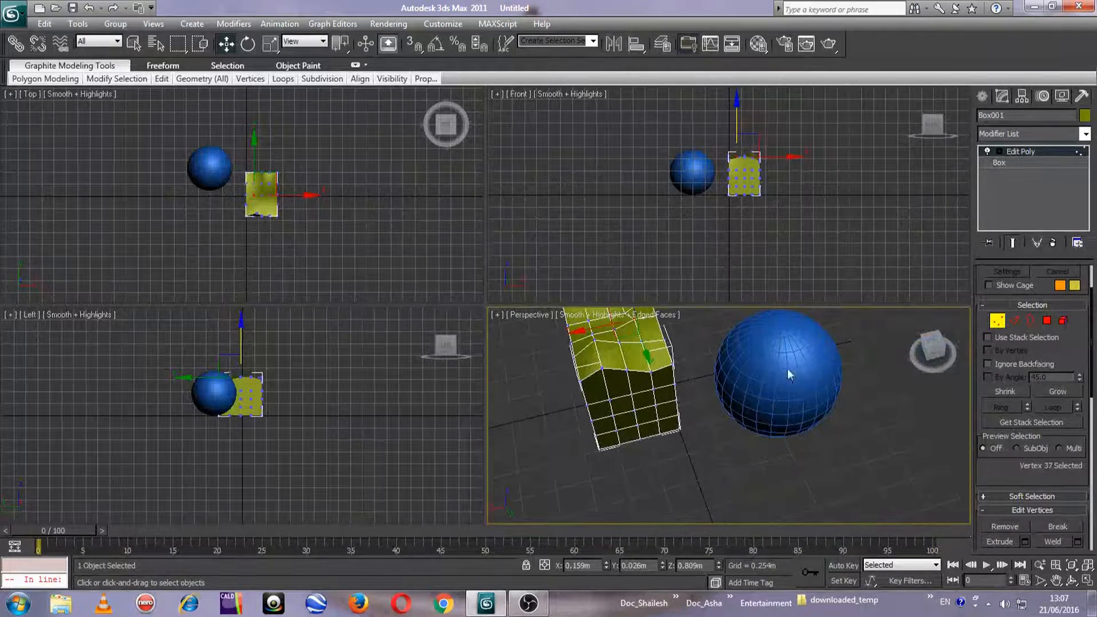
pyautogui.moveTo(796, 366); pyautogui.dragTo(779, 401, button='middle')
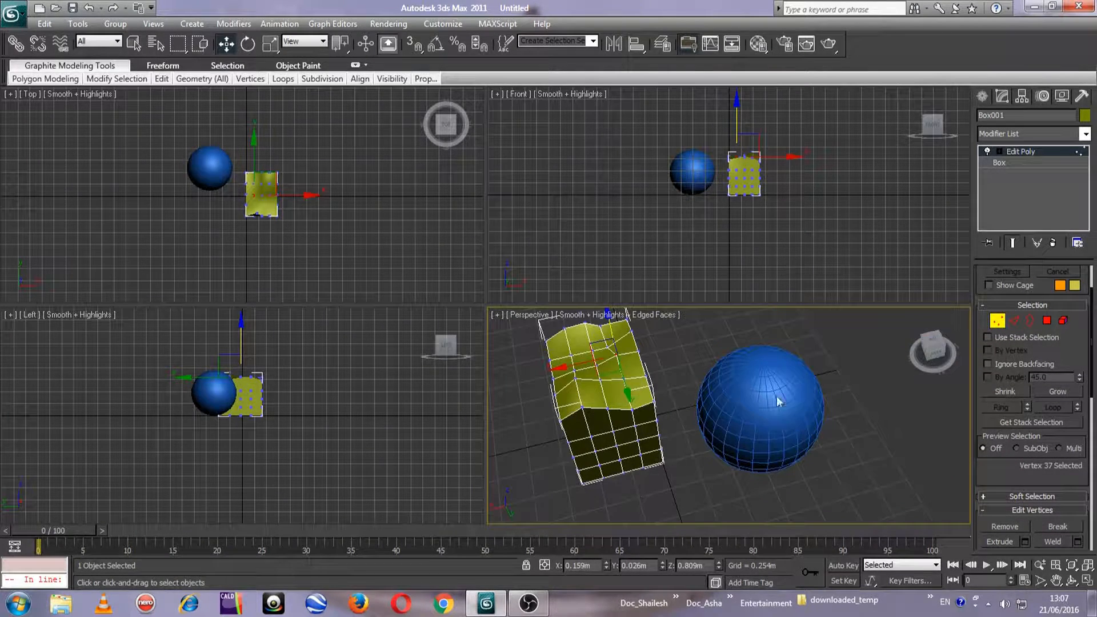
pyautogui.click(930, 358)
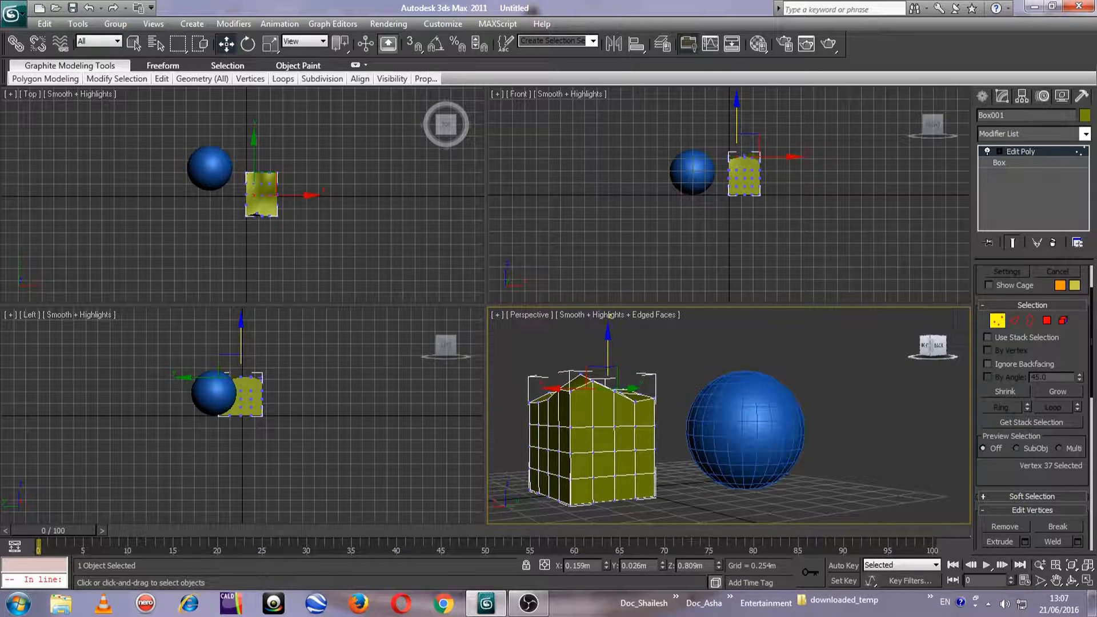
# At element level, attach Sphere001 to the box from the list of attachable objects
pyautogui.click(1063, 320)
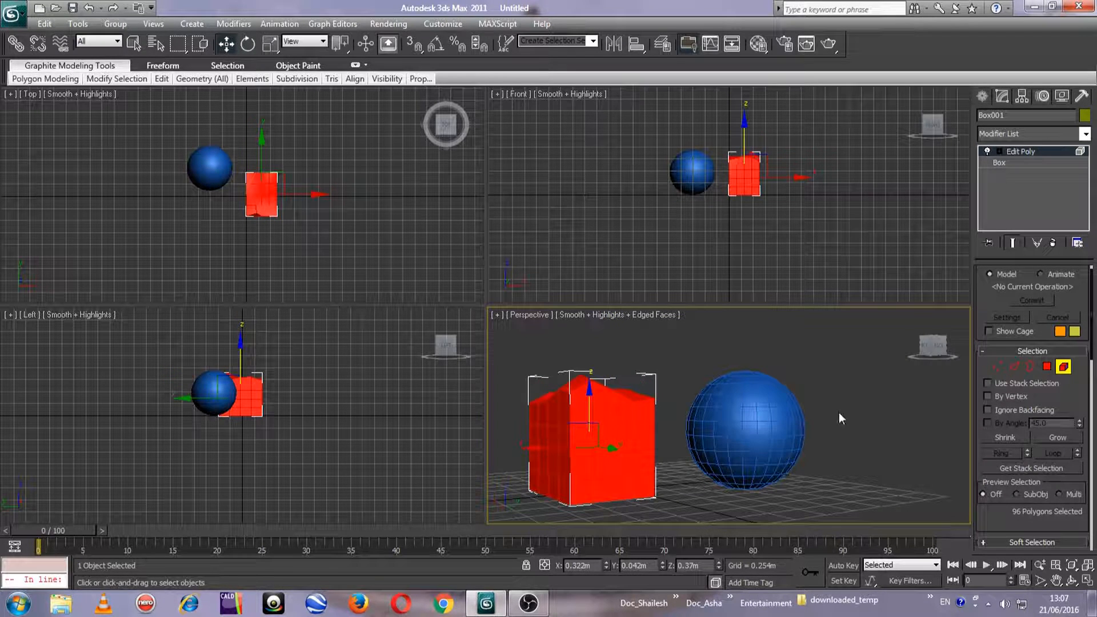
pyautogui.moveTo(1071, 398); pyautogui.dragTo(1073, 240)
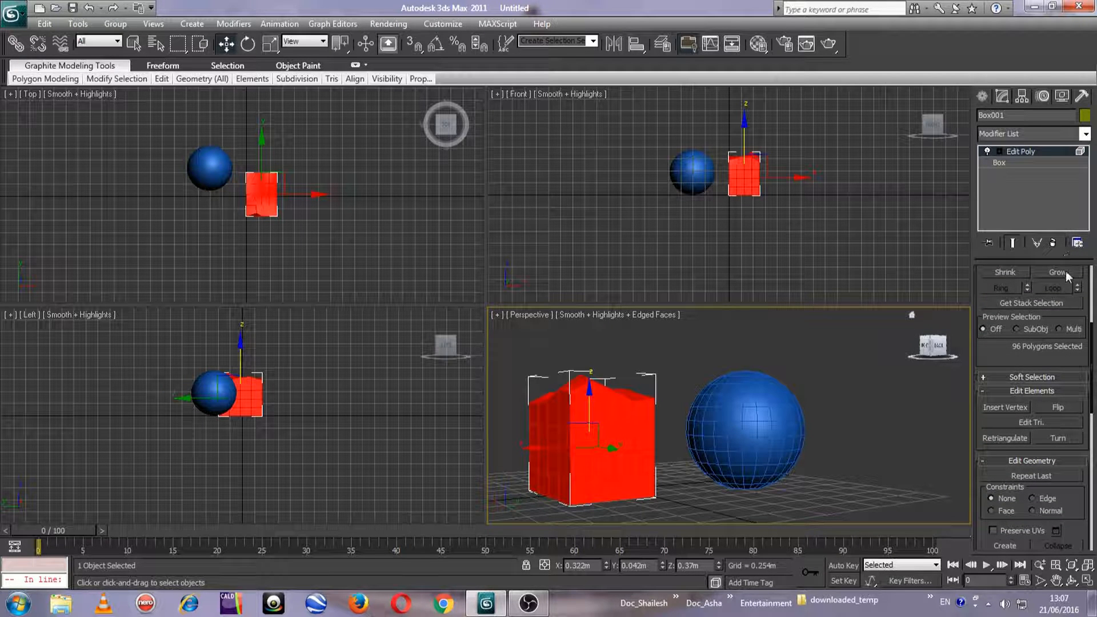
pyautogui.moveTo(1078, 497); pyautogui.dragTo(1082, 393)
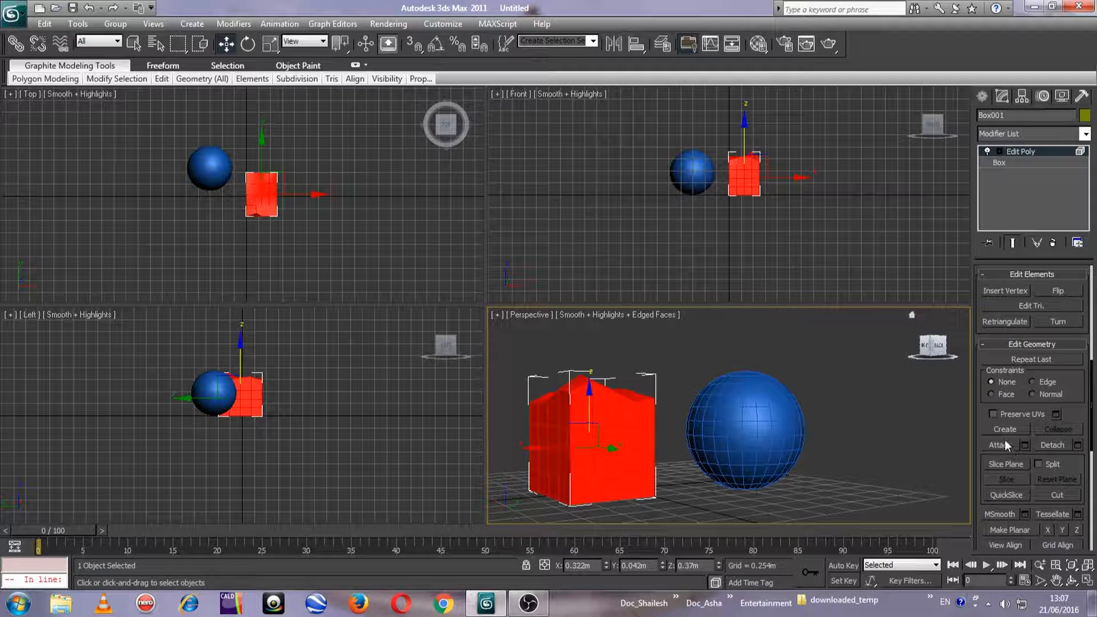
pyautogui.moveTo(932, 345); pyautogui.dragTo(915, 367)
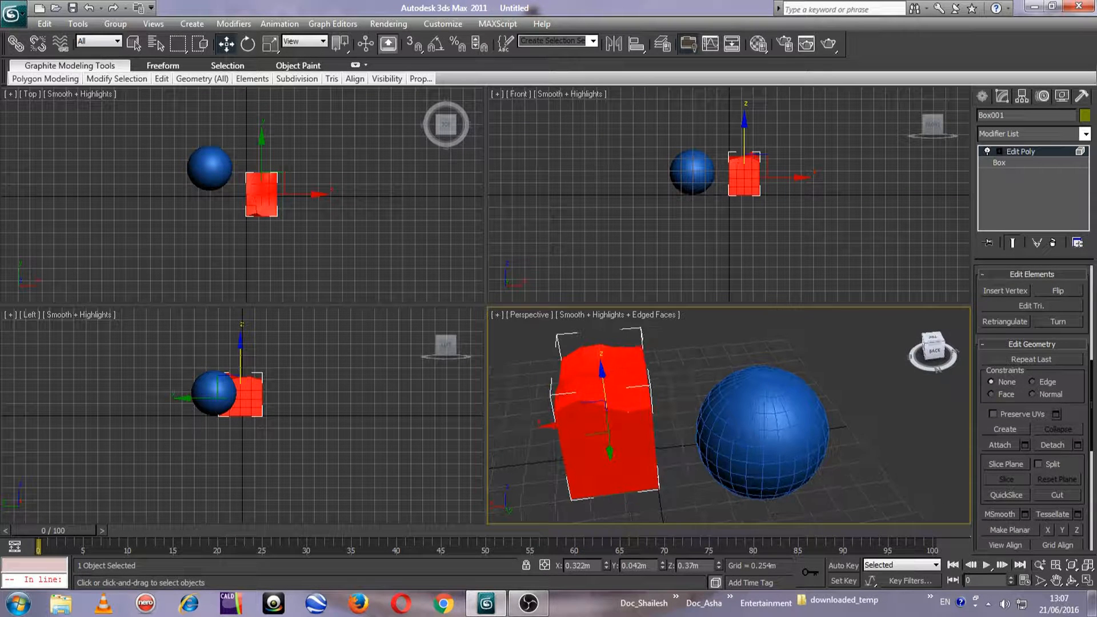
pyautogui.click(1024, 445)
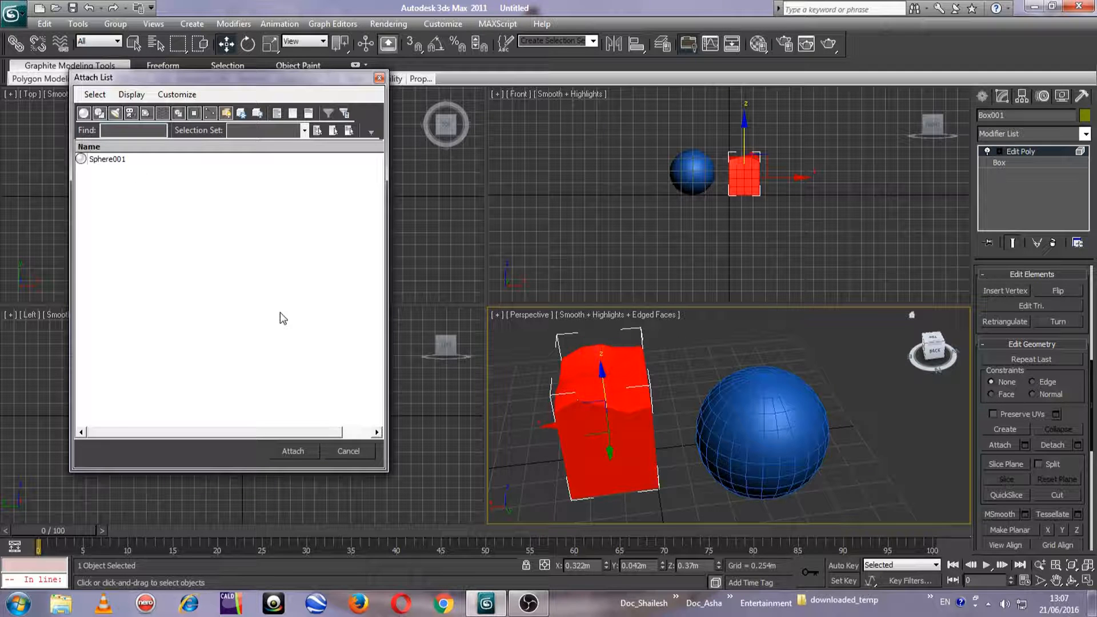
pyautogui.click(127, 161)
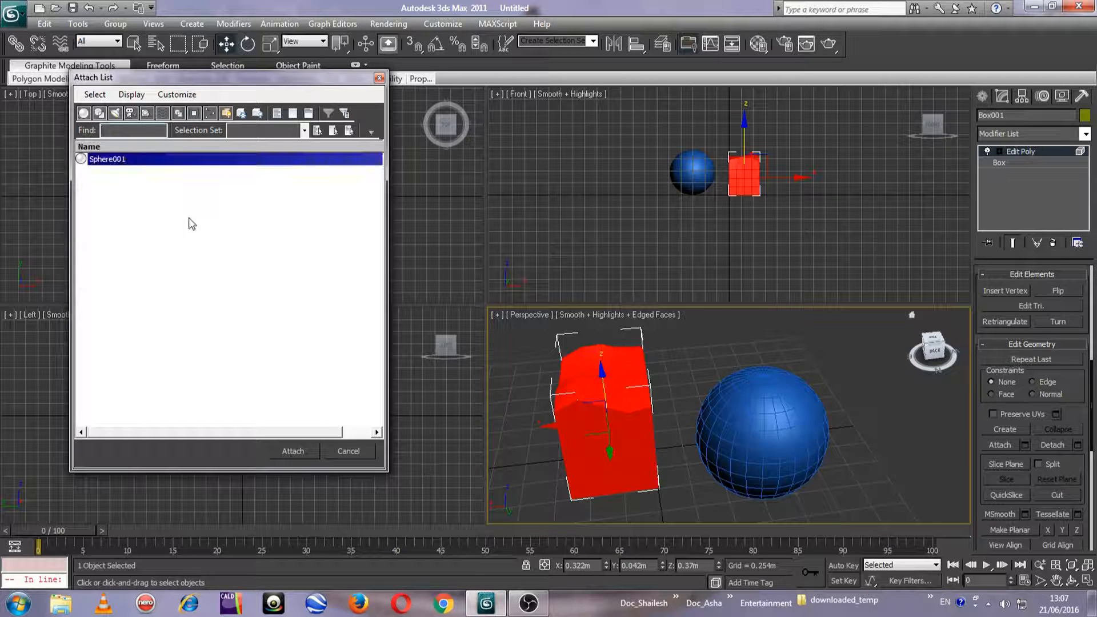
pyautogui.click(293, 451)
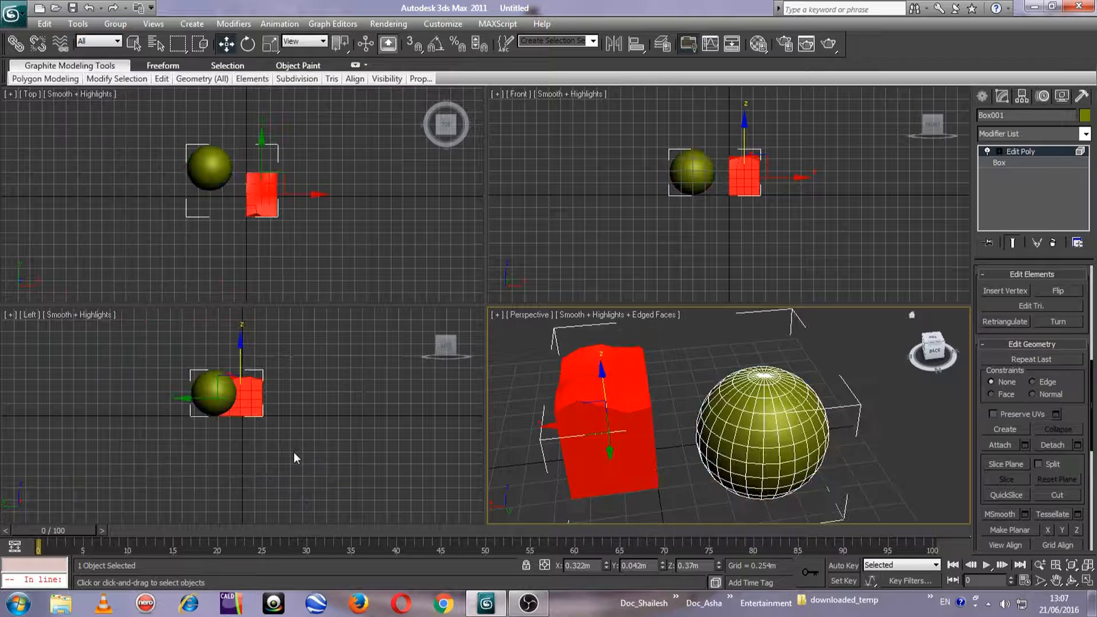
pyautogui.moveTo(780, 428); pyautogui.dragTo(797, 391, button='middle')
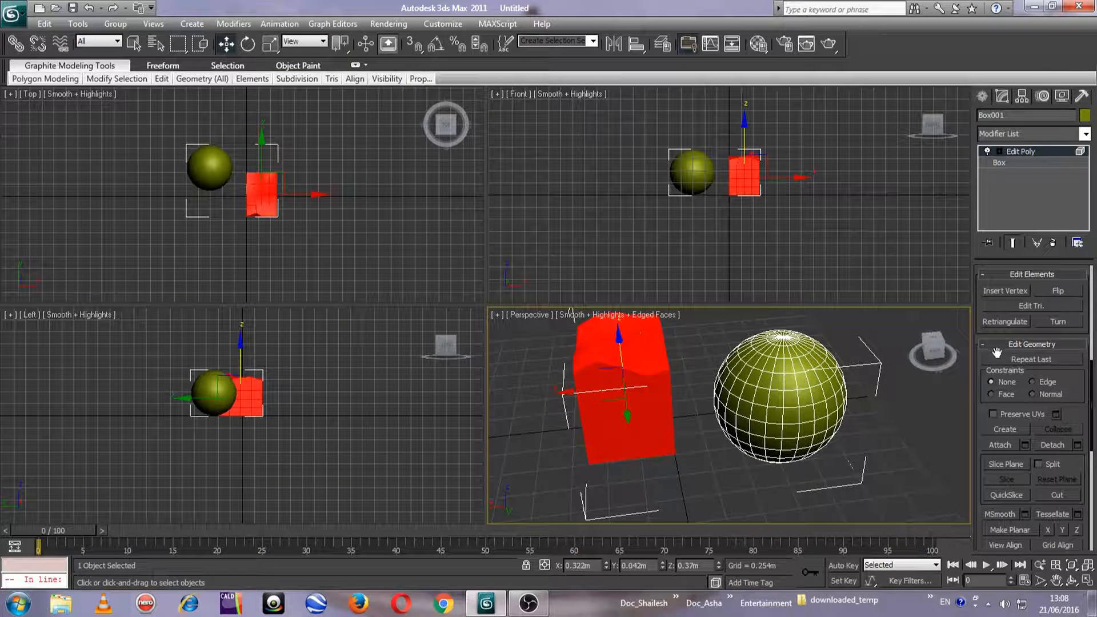
# Select the attached sphere as an element and move it to about X -0.882 m, Y 0.816 m, farther from the box
pyautogui.scroll(5, 999, 333)
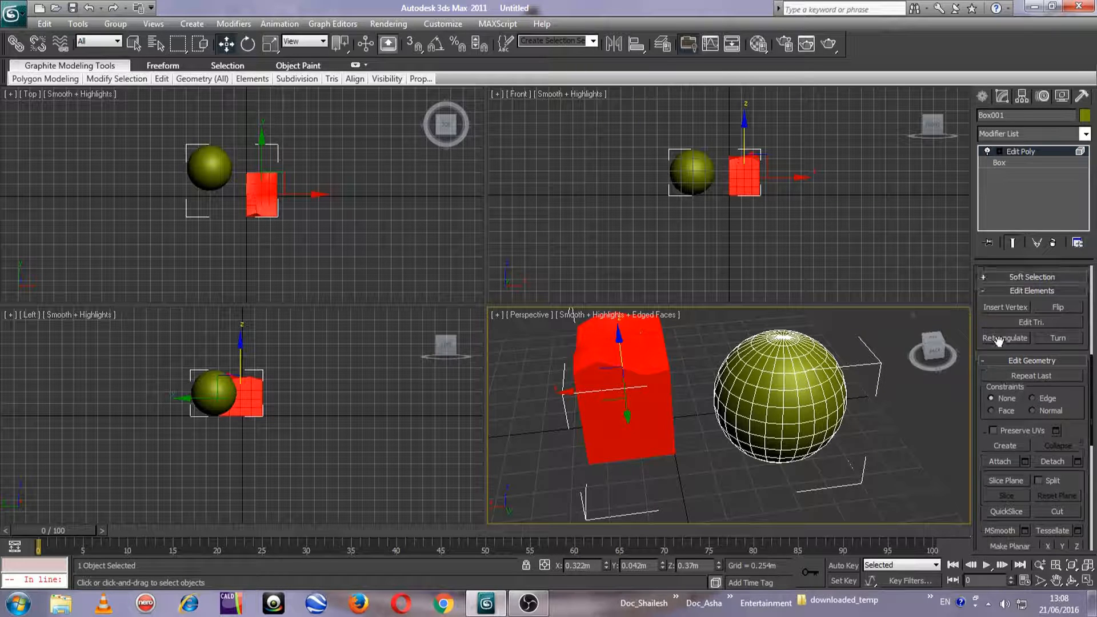
pyautogui.scroll(3, 994, 369)
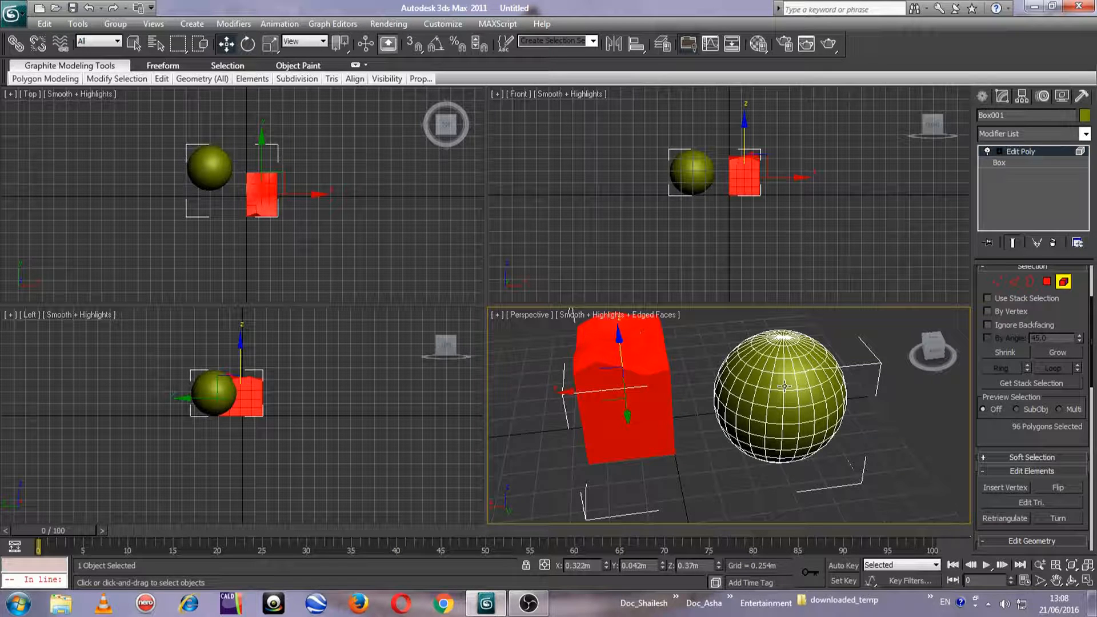
pyautogui.click(774, 400)
pyautogui.click(616, 386)
pyautogui.click(797, 403)
pyautogui.moveTo(781, 408); pyautogui.dragTo(824, 383)
pyautogui.scroll(3, 647, 419)
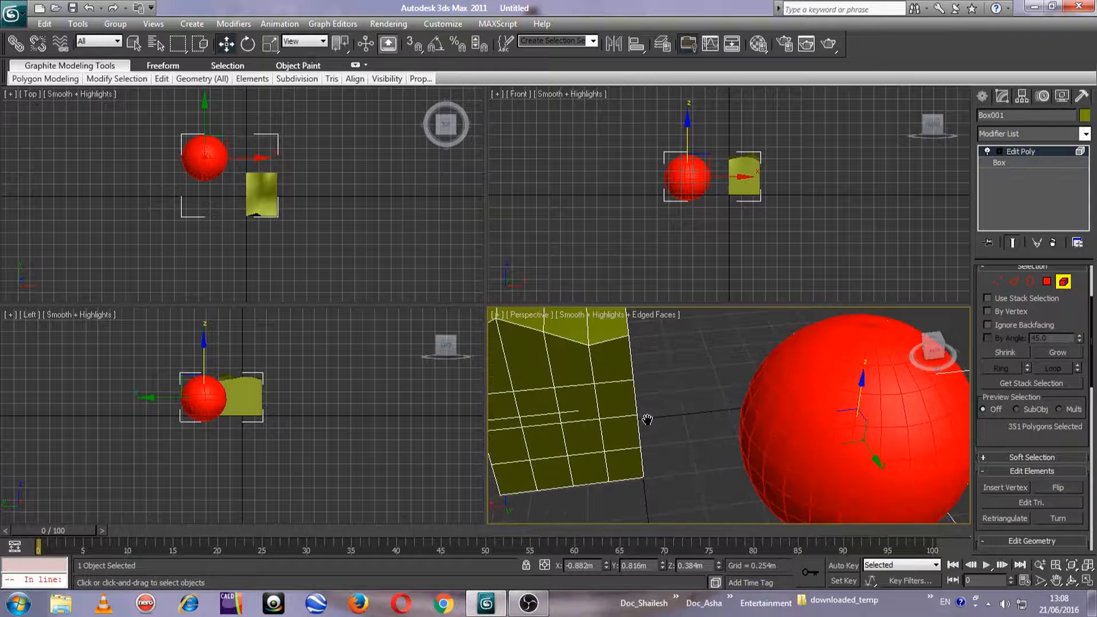
pyautogui.scroll(-4, 646, 420)
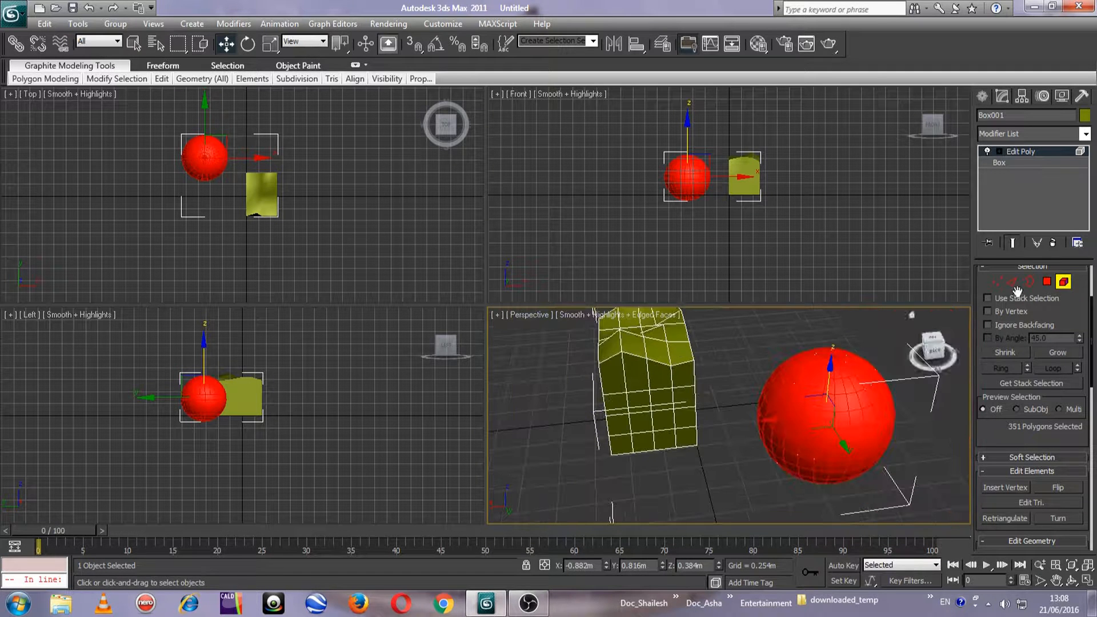
# At vertex level, pull the box's top corner vertex towards the sphere to about X -0.088 m, Y 0.626 m
pyautogui.click(996, 286)
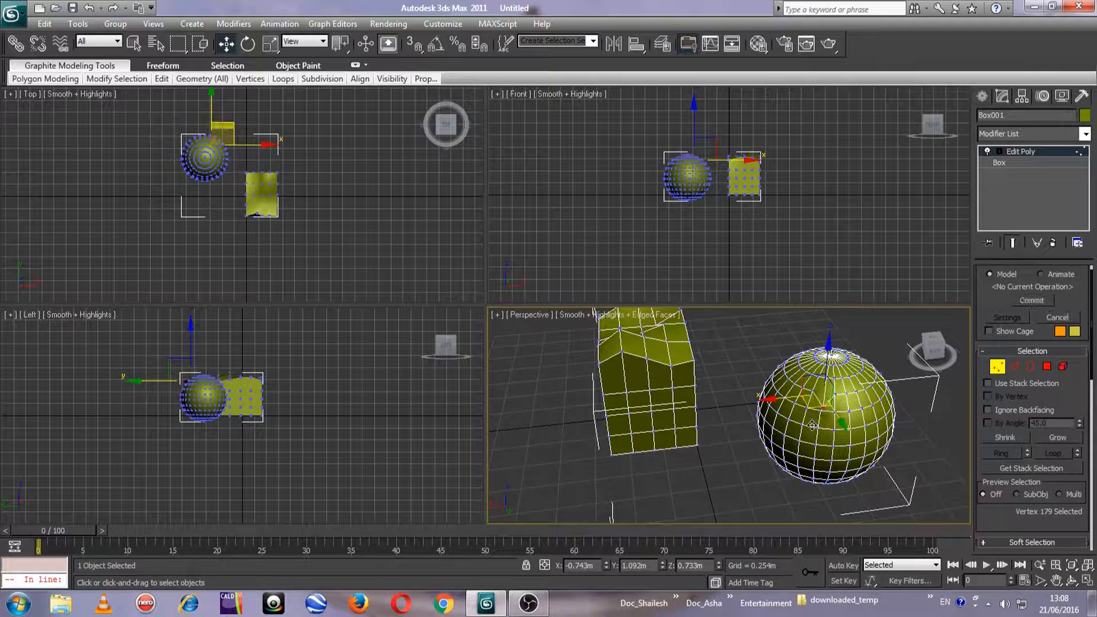
pyautogui.click(823, 405)
pyautogui.click(692, 366)
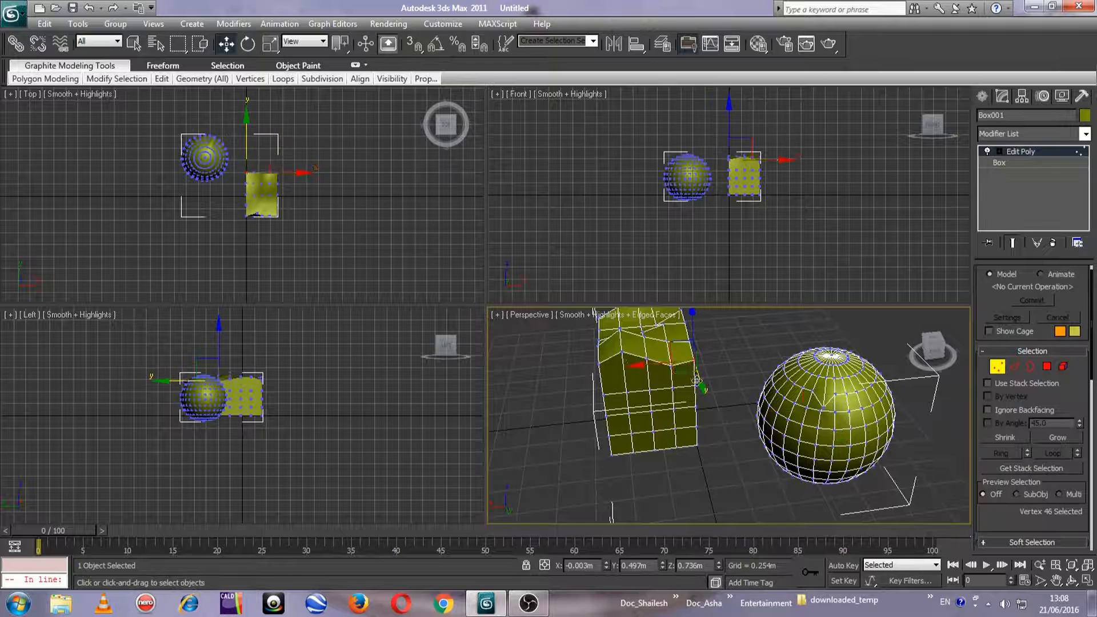
pyautogui.moveTo(692, 367)
pyautogui.mouseDown()
pyautogui.moveTo(713, 381)
pyautogui.moveTo(708, 367)
pyautogui.mouseUp()
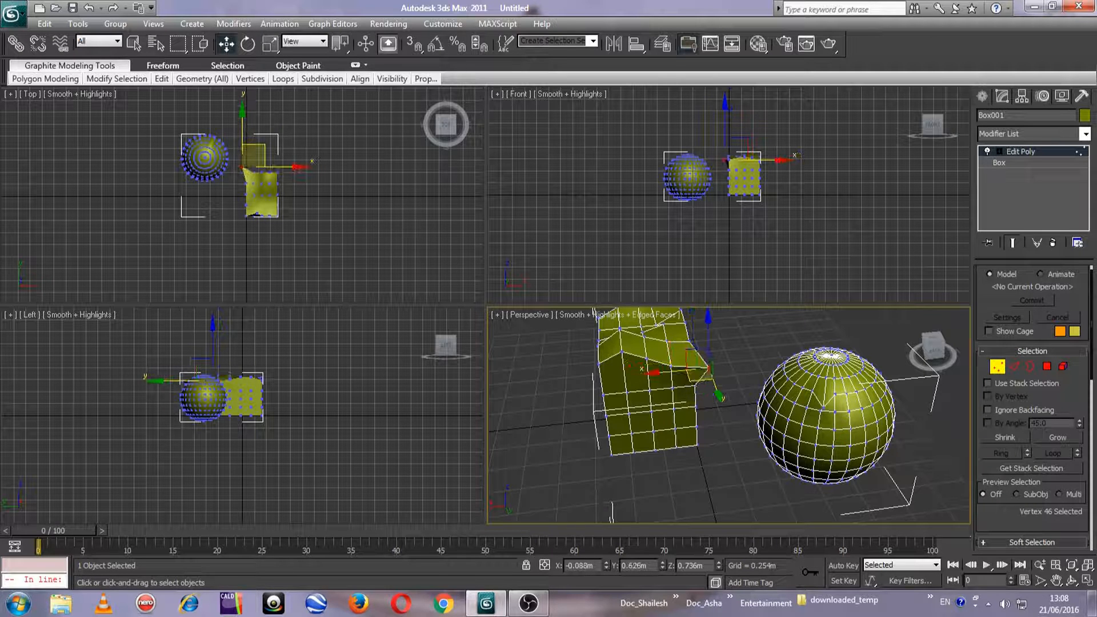
pyautogui.moveTo(814, 357); pyautogui.dragTo(779, 375, button='middle')
pyautogui.scroll(-3, 779, 375)
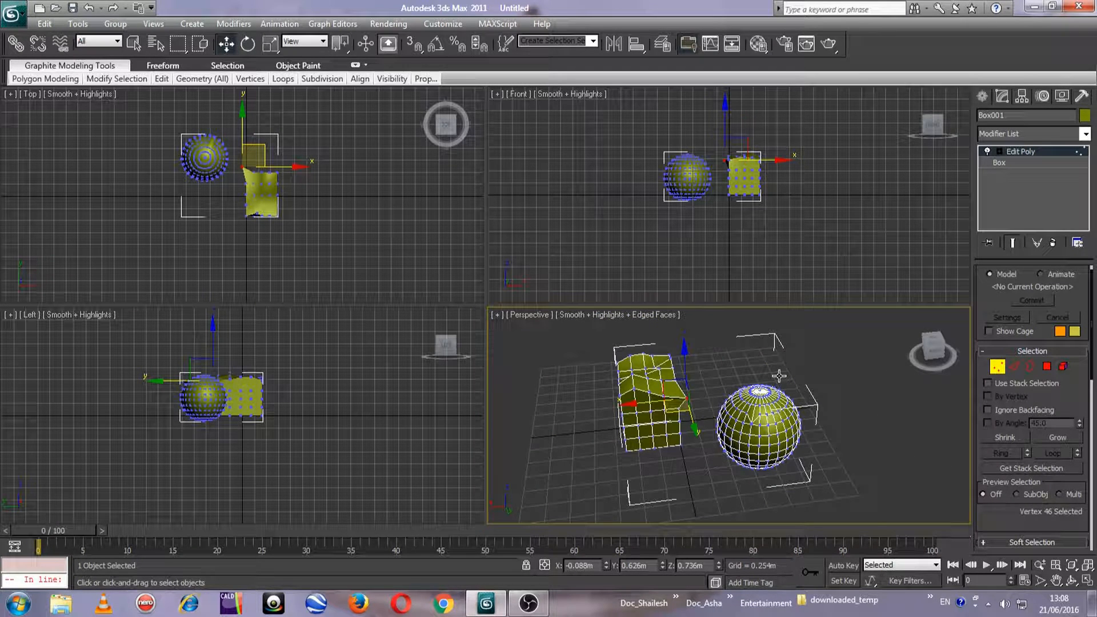